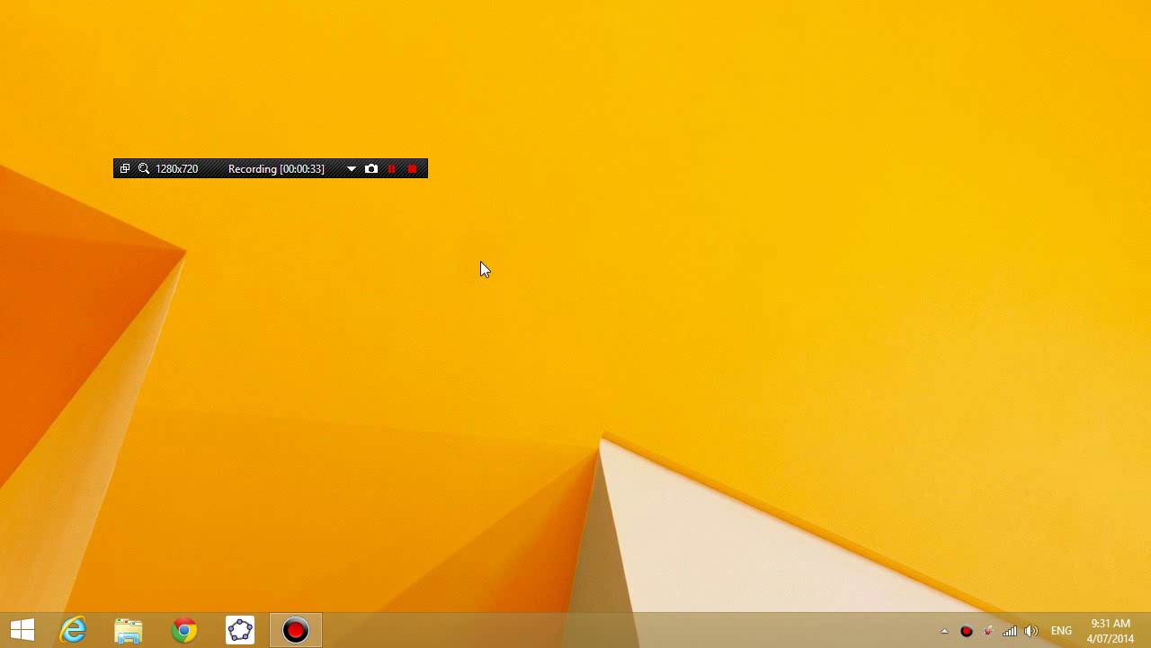
Change the desktop's screen resolution to 1920 × 1080 (Recommended) in the Windows display settings and keep the changes.
right_click(425, 314)
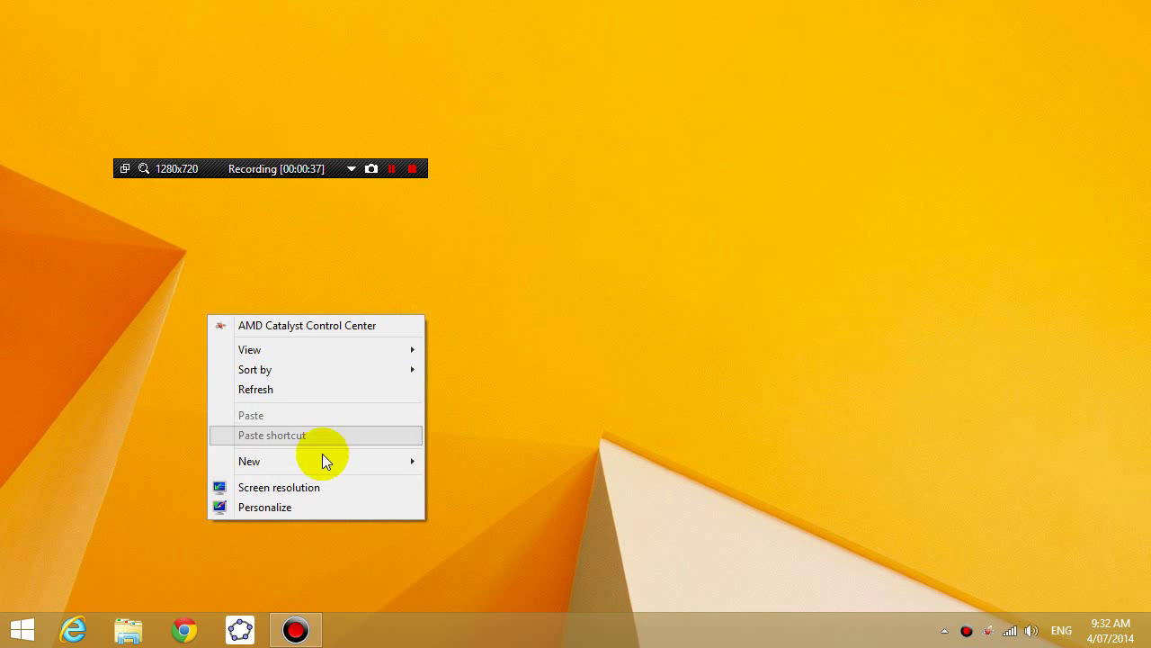
click(314, 489)
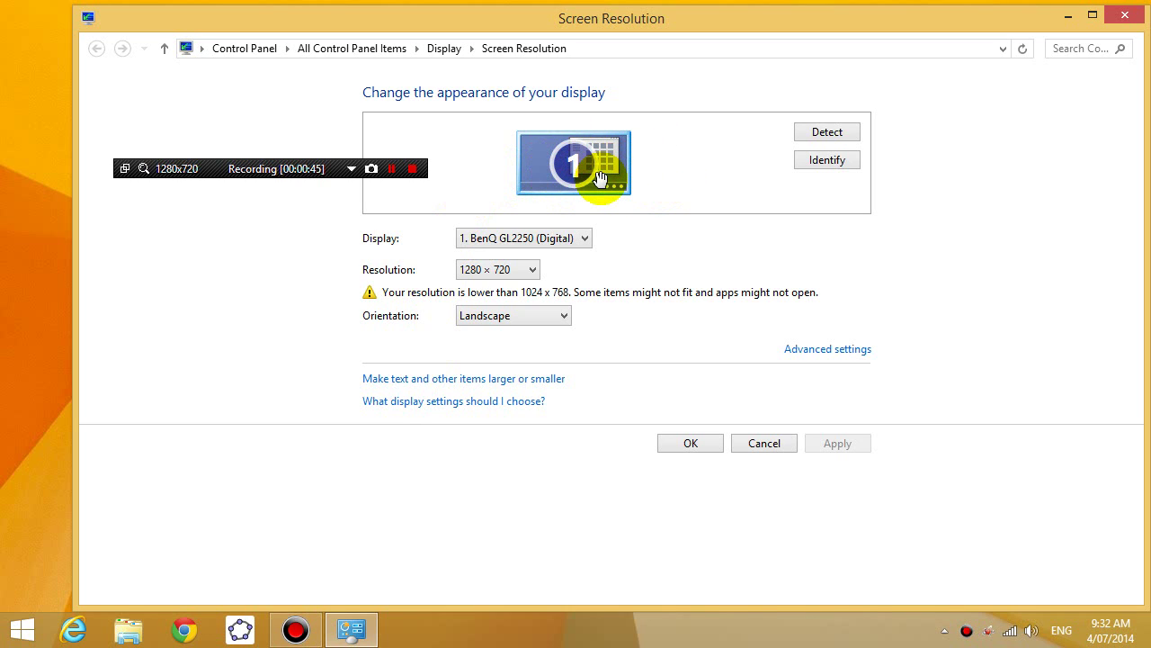
click(531, 271)
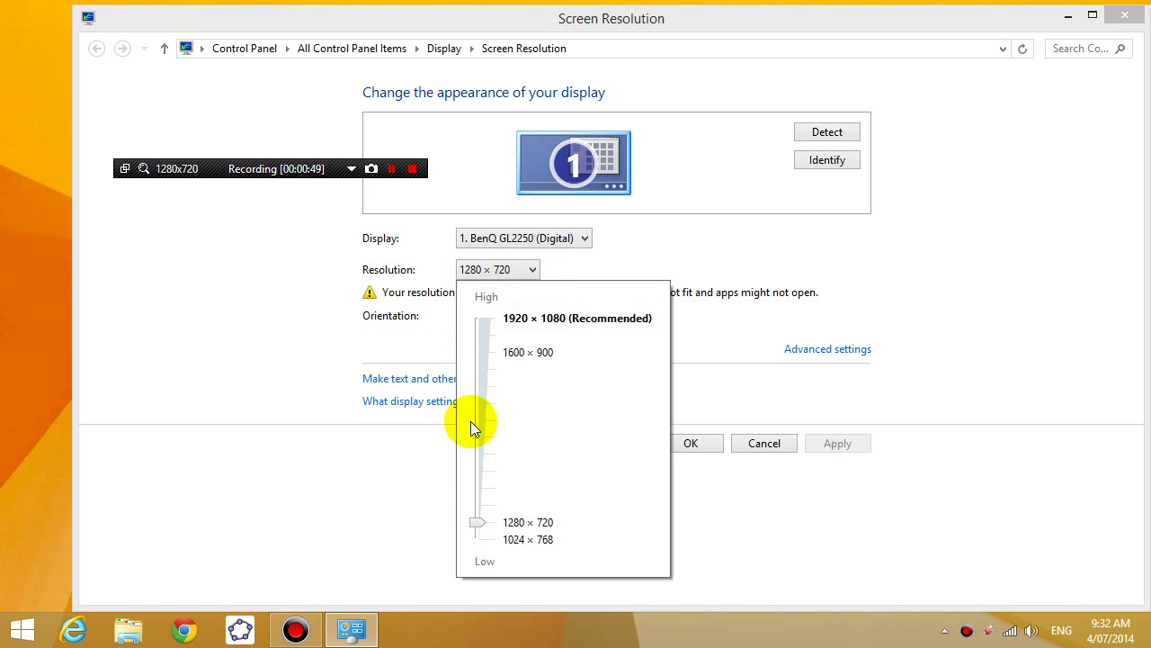
drag(479, 513, 503, 313)
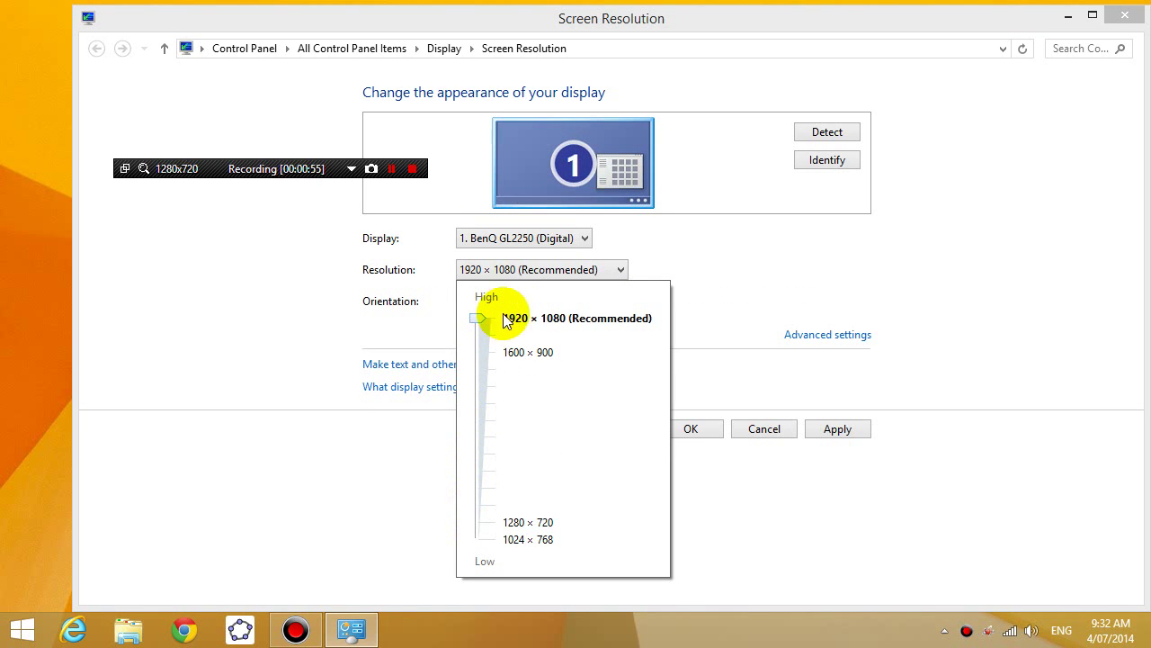
click(732, 349)
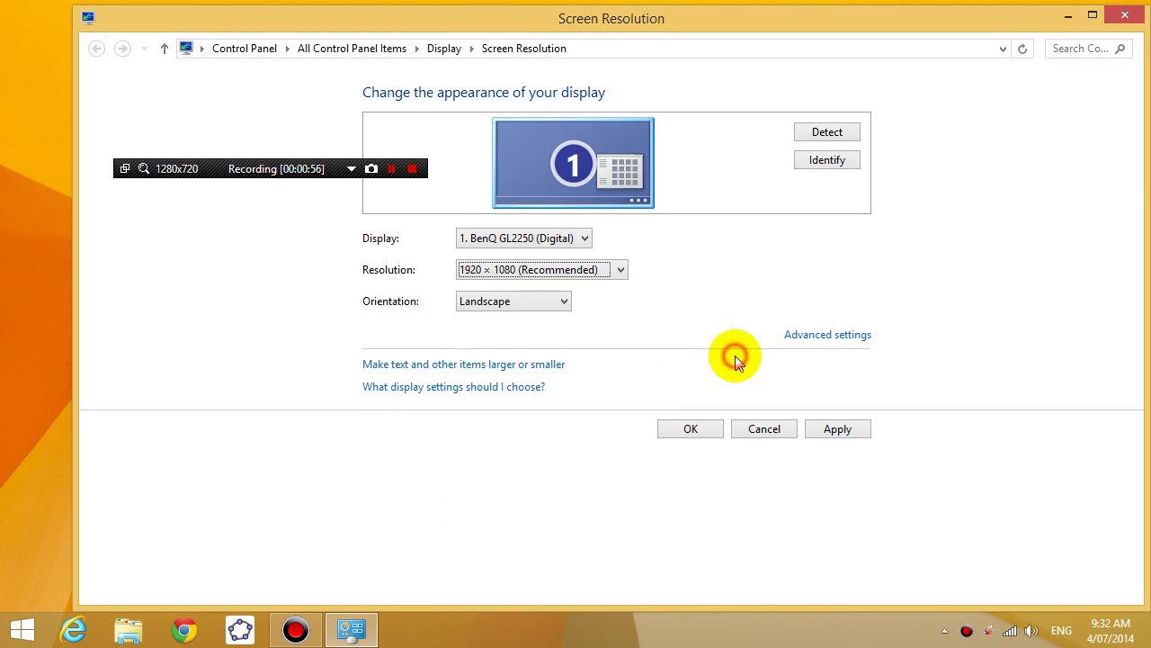
click(691, 428)
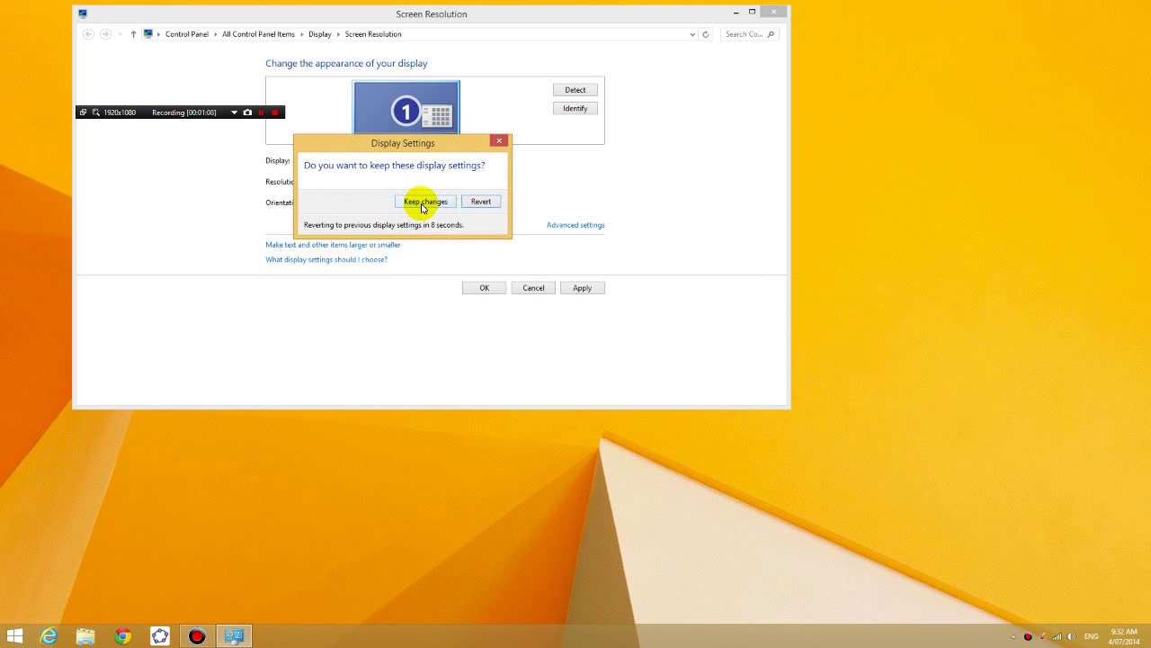
click(422, 204)
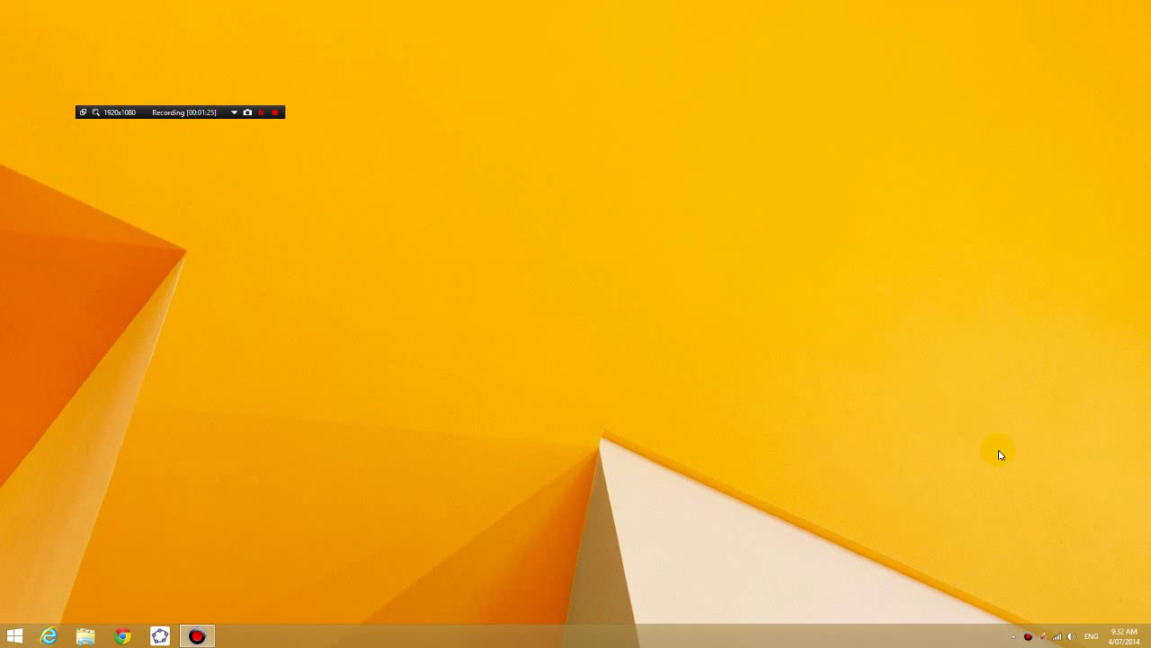
Invoke the AMD Catalyst preset "1280 desktop" to switch the display resolution.
right_click(1044, 636)
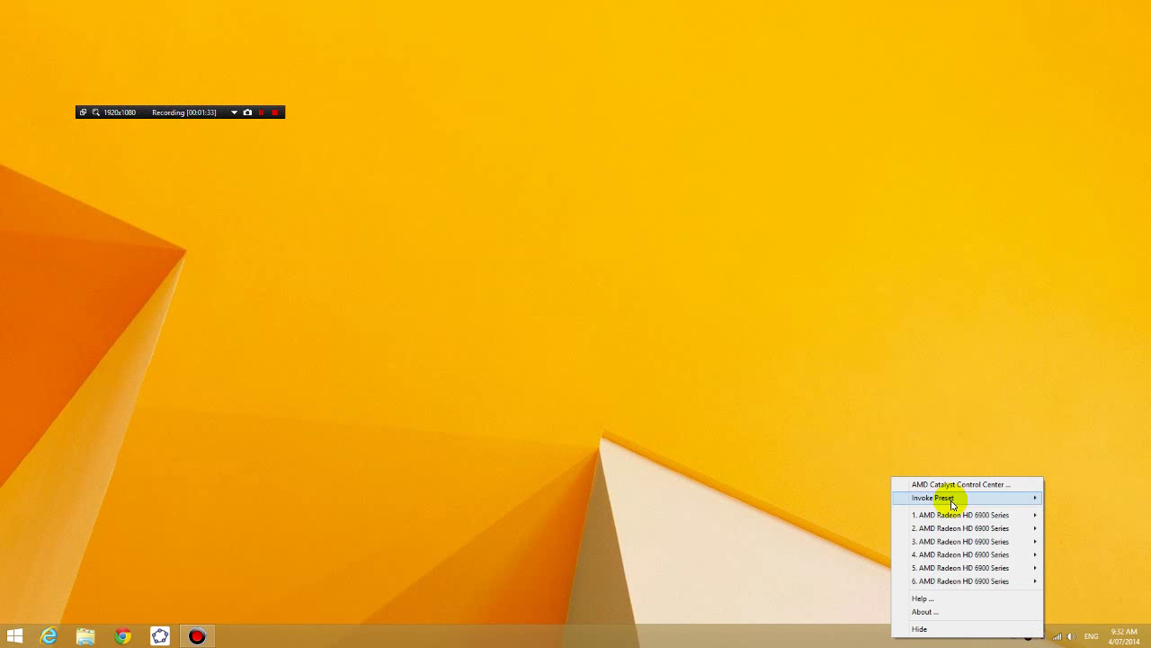
mouse_move(946, 503)
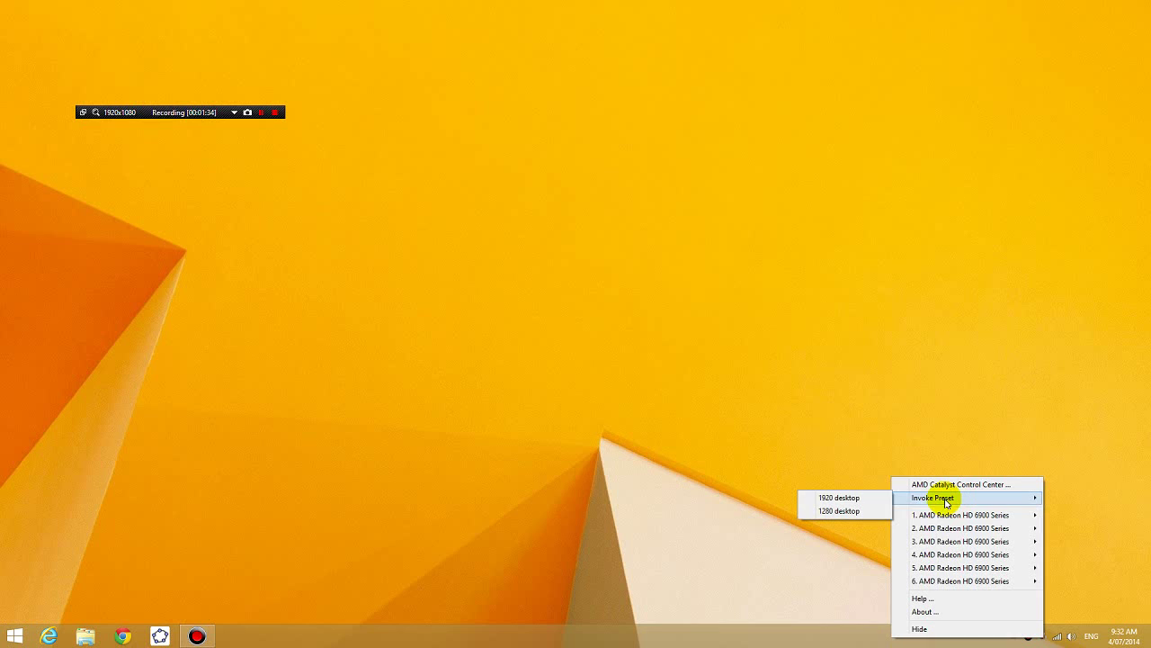
click(856, 512)
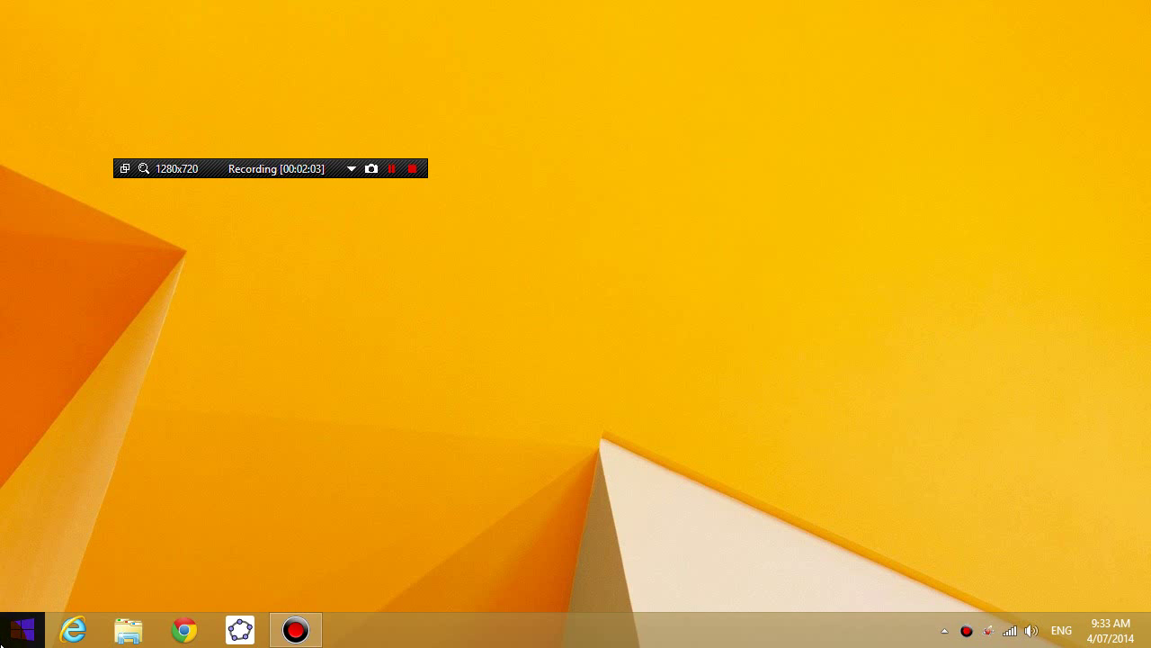
Search the installed apps for "catalyst", open AMD Catalyst Control Center and move its window clear of the recording bar.
click(22, 630)
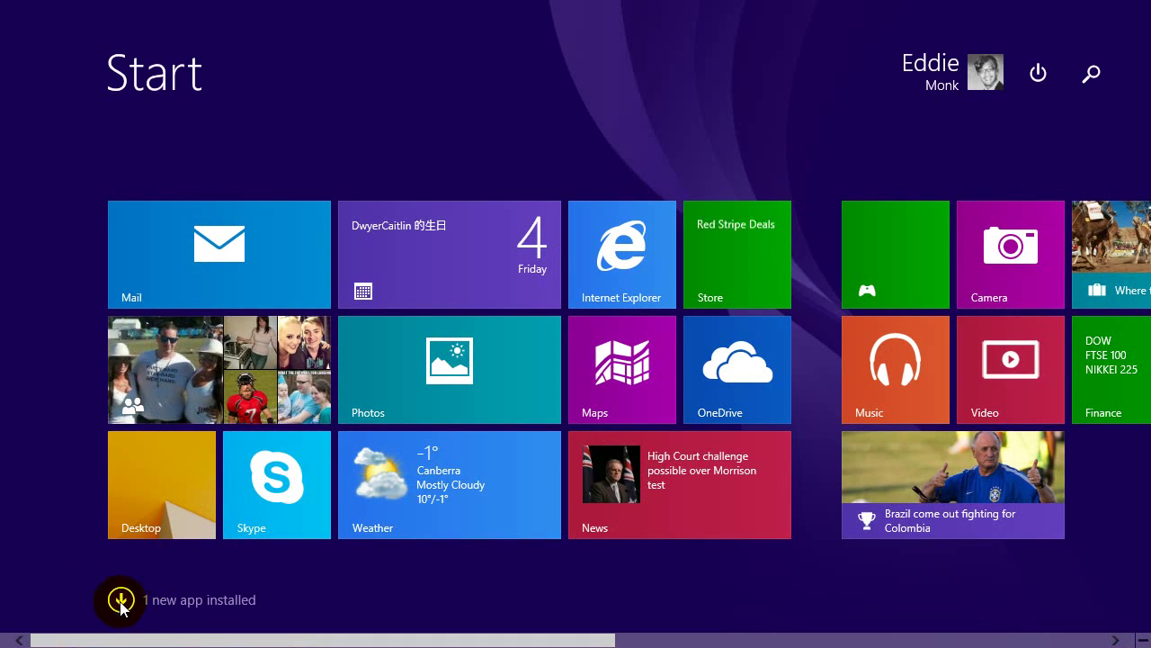
click(120, 601)
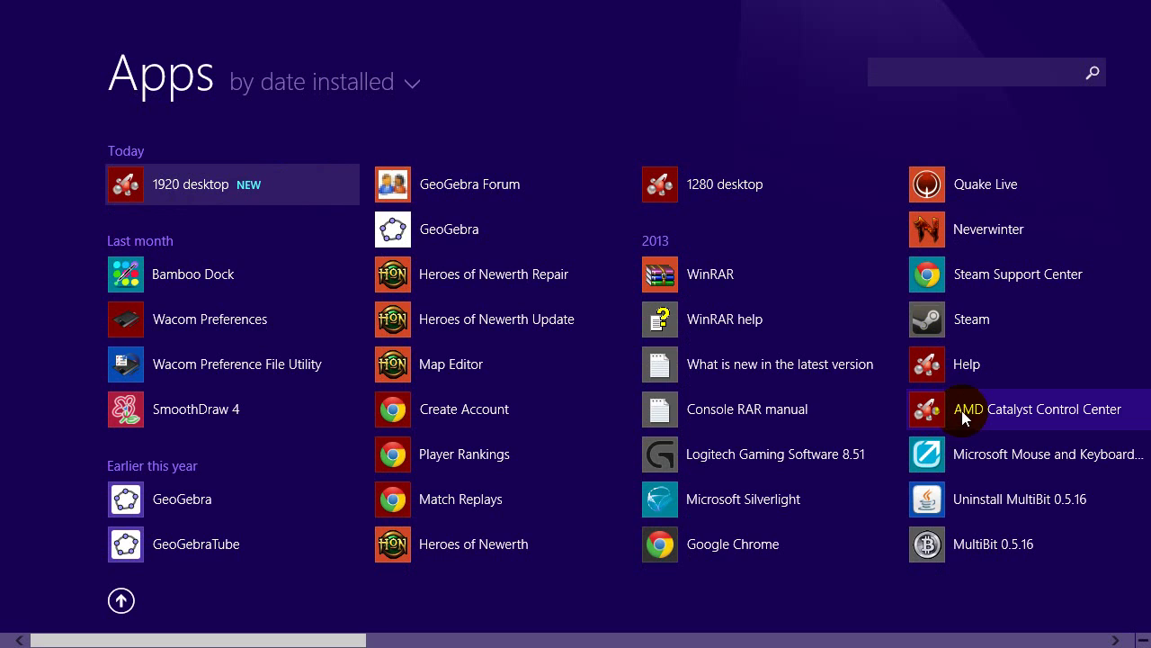
click(930, 71)
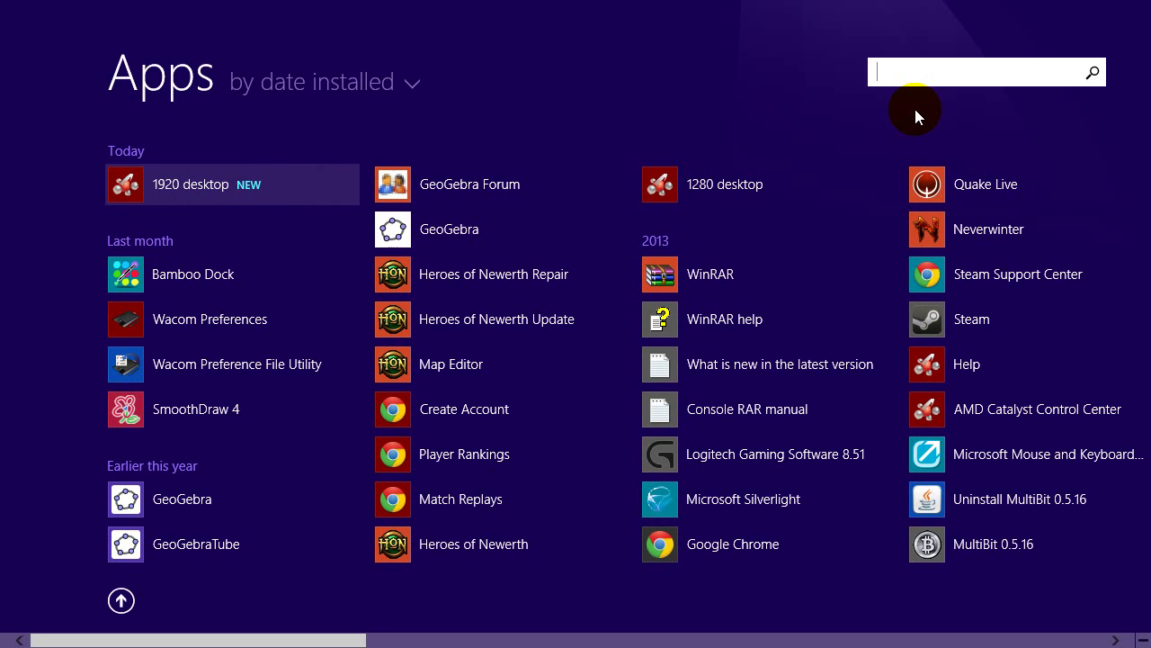
text(catalyst)
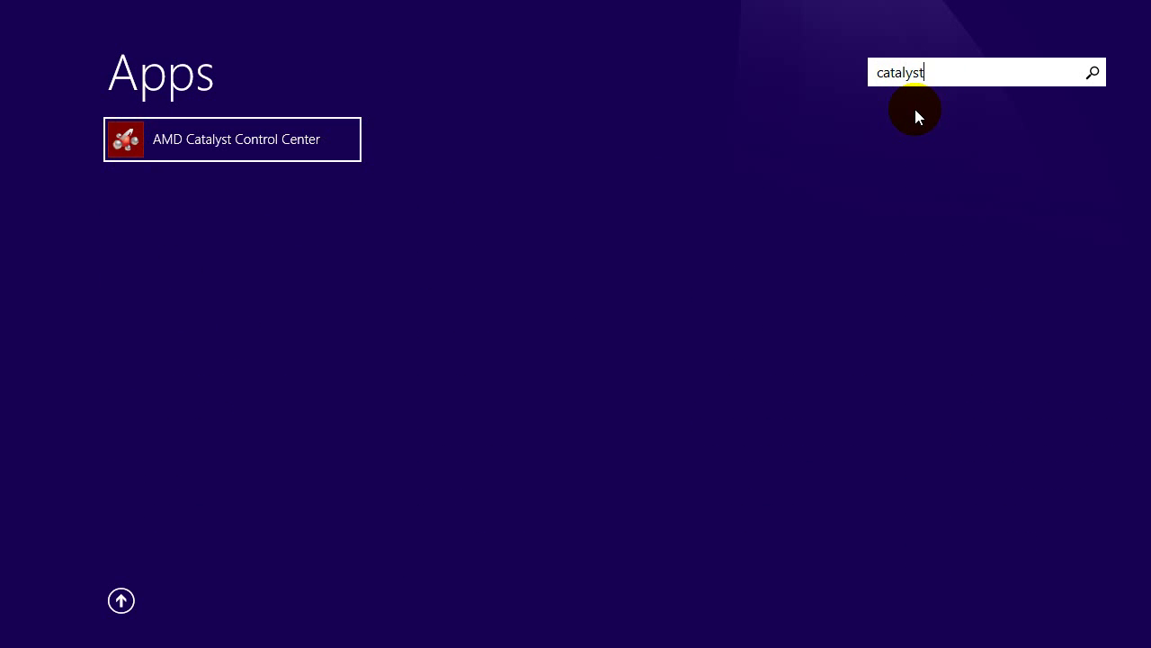
click(324, 135)
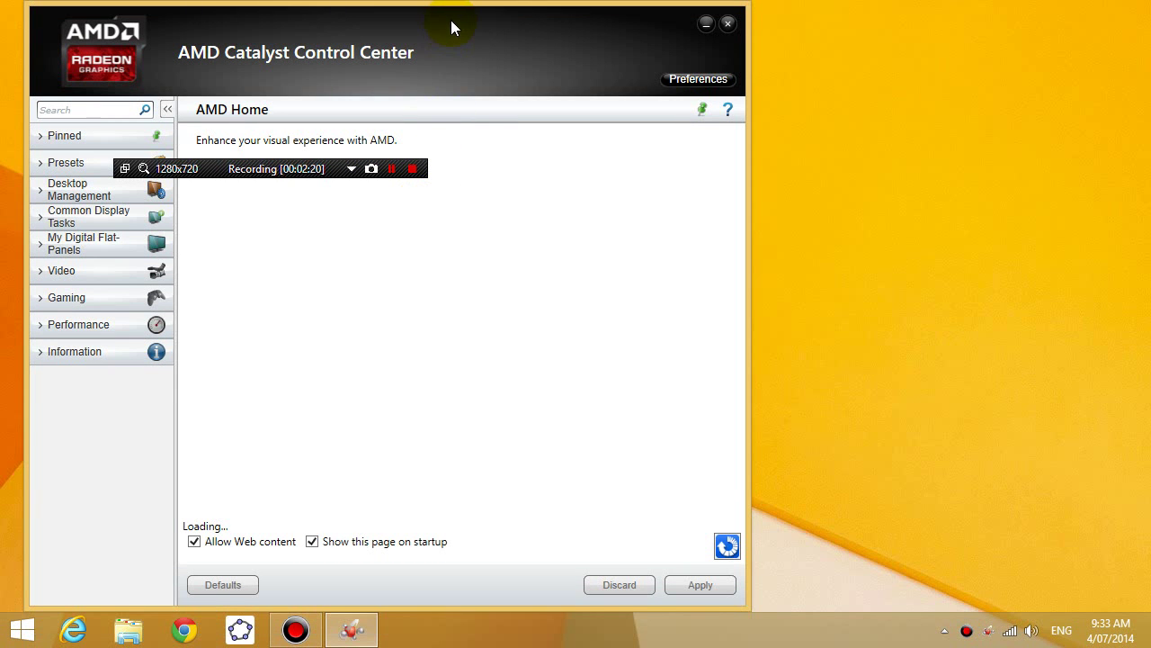
drag(495, 20, 860, 27)
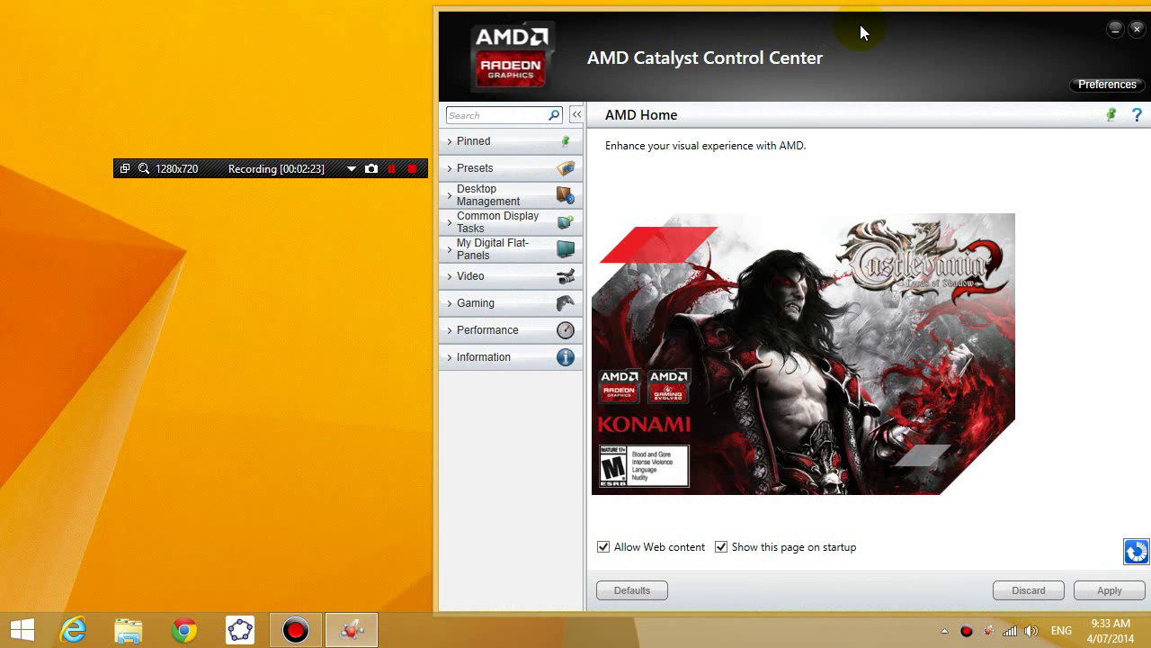
Delete the existing presets "1280 desktop" and "1920 desktop" and close the preset manager.
click(464, 168)
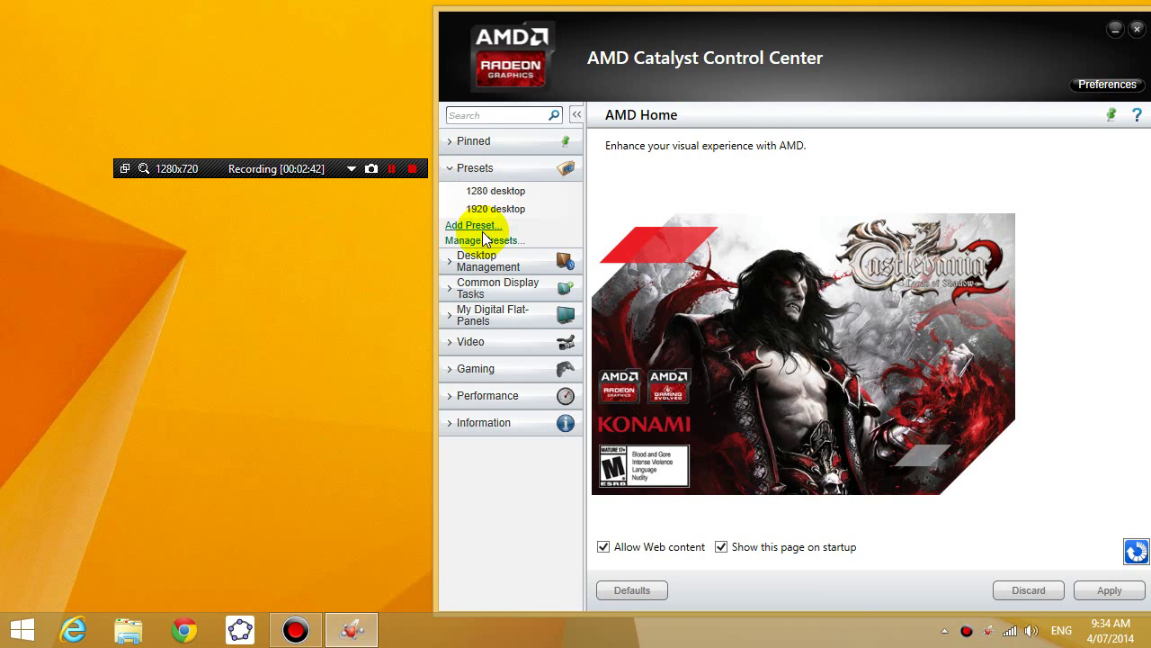
click(479, 241)
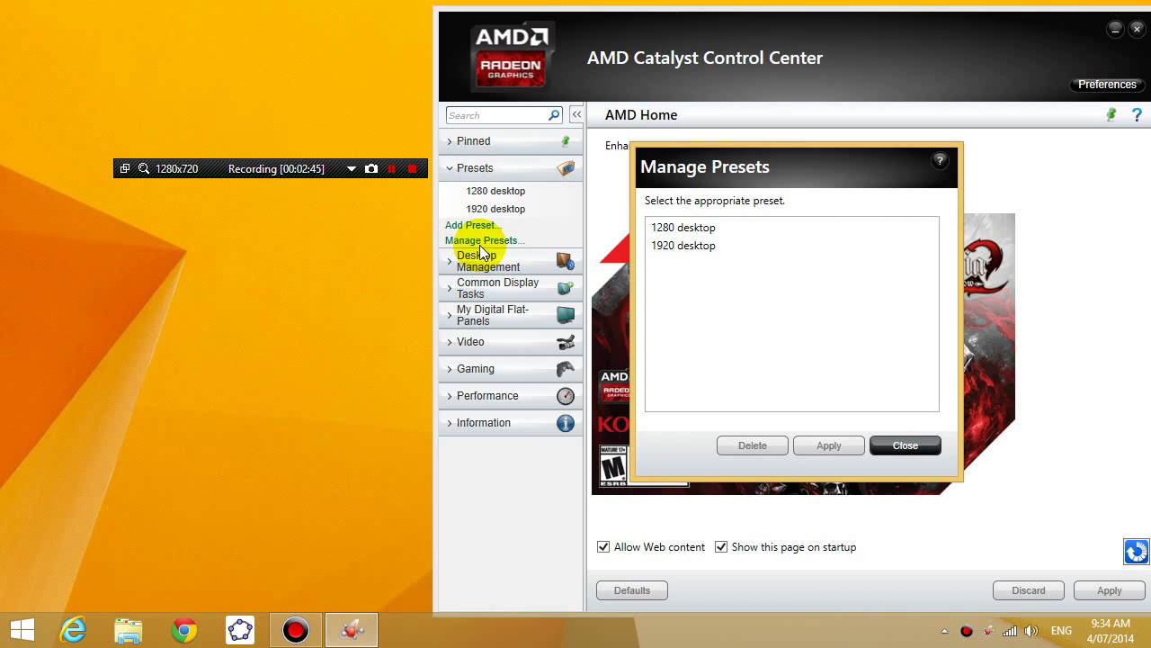
click(711, 228)
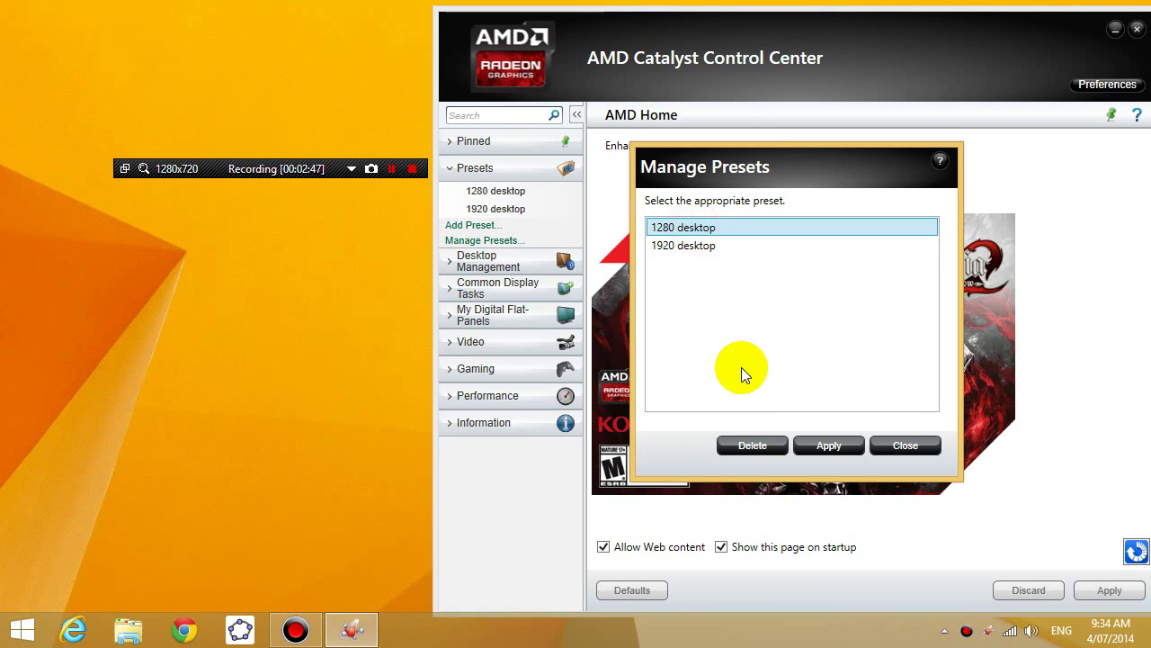
click(763, 445)
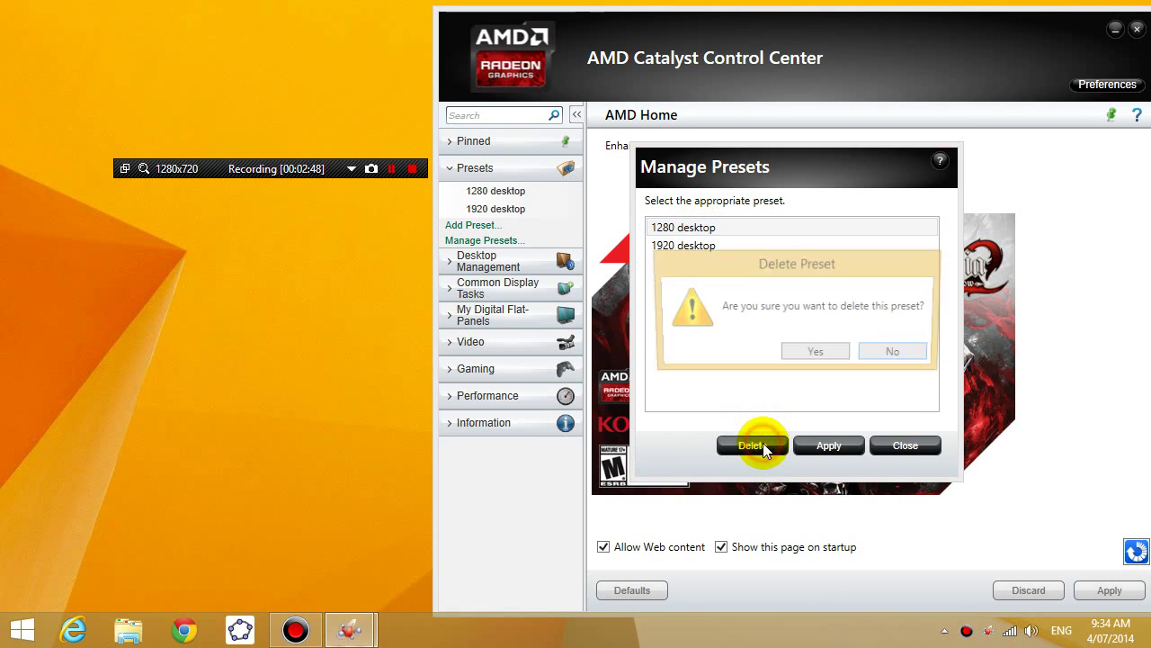
click(812, 354)
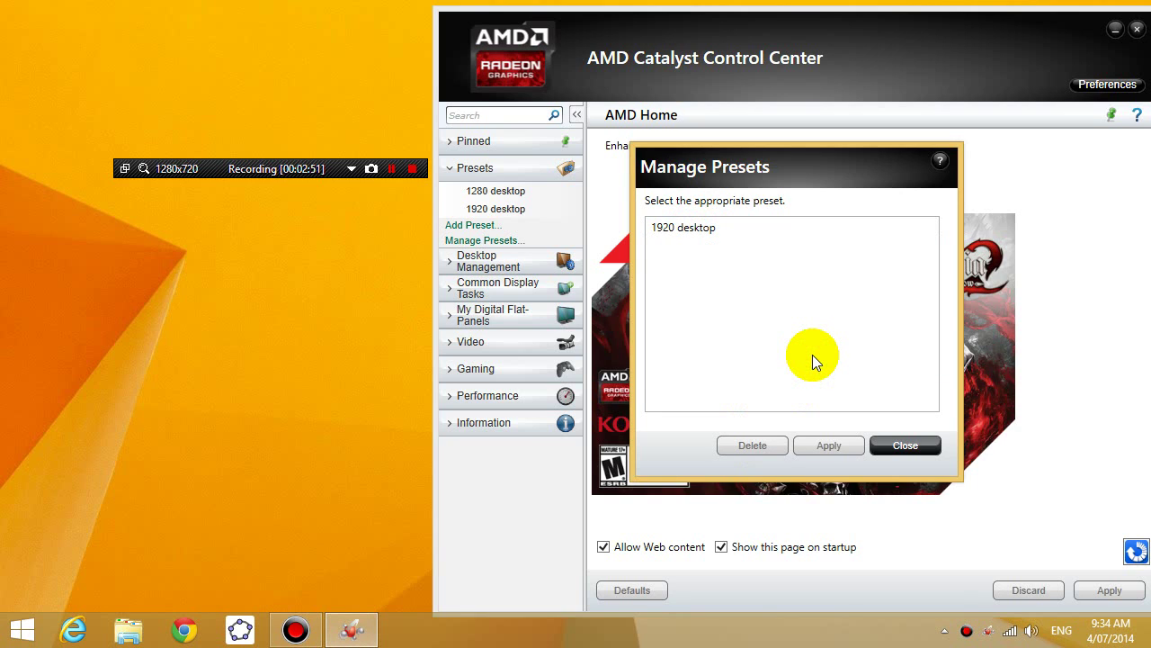
click(718, 230)
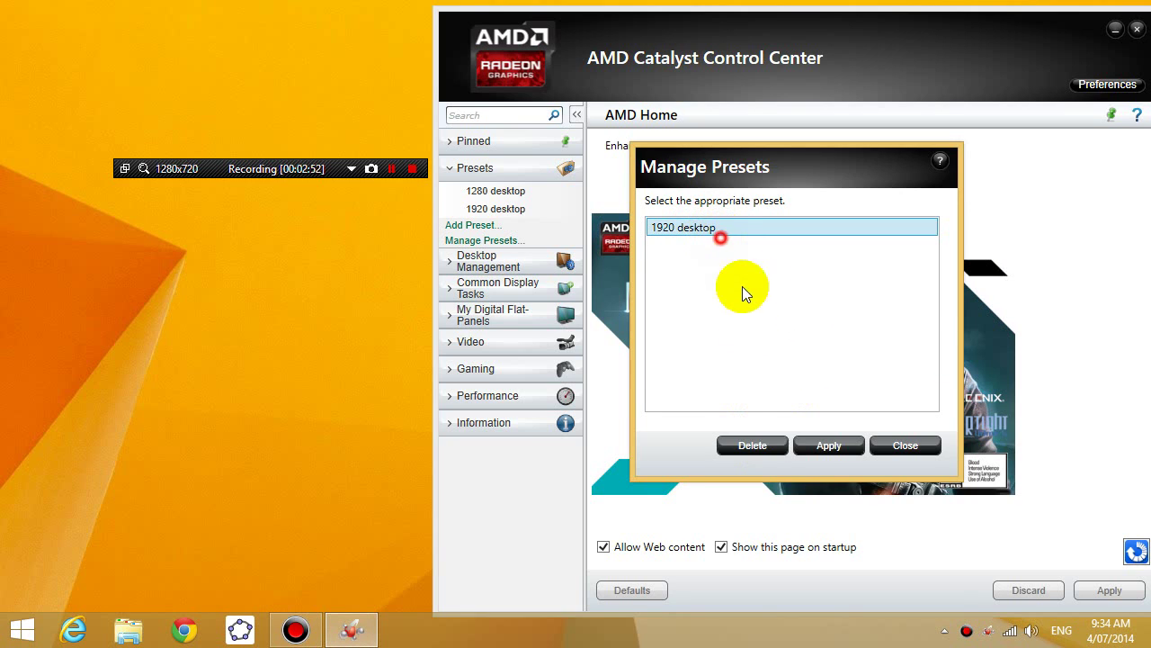
click(752, 445)
click(803, 354)
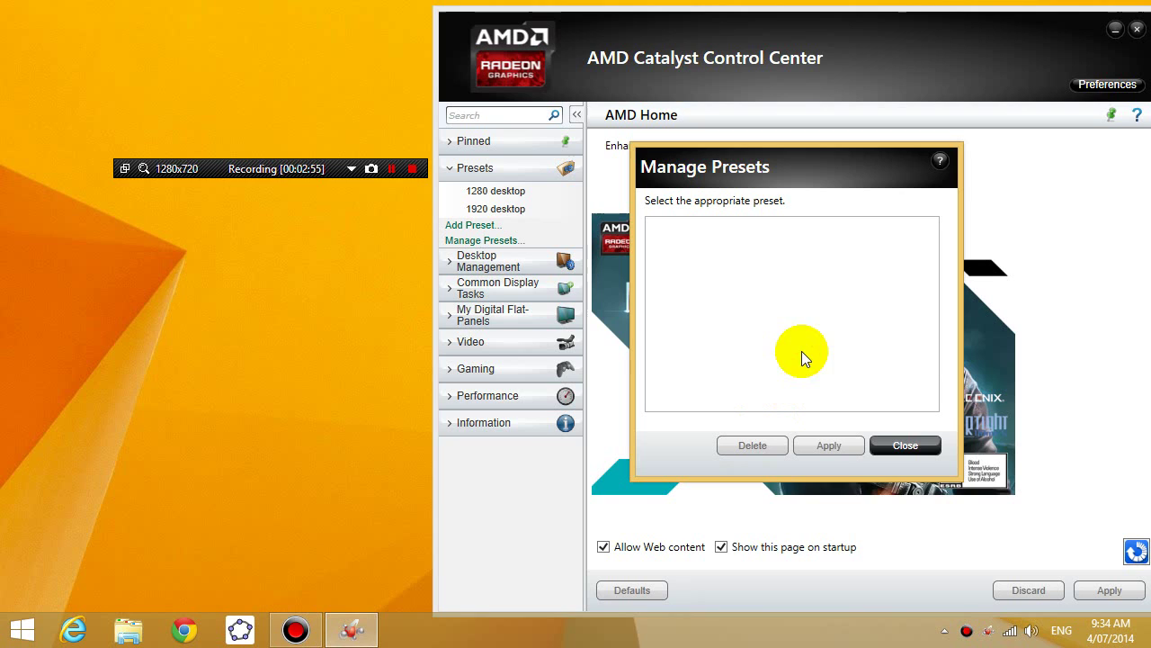
click(898, 445)
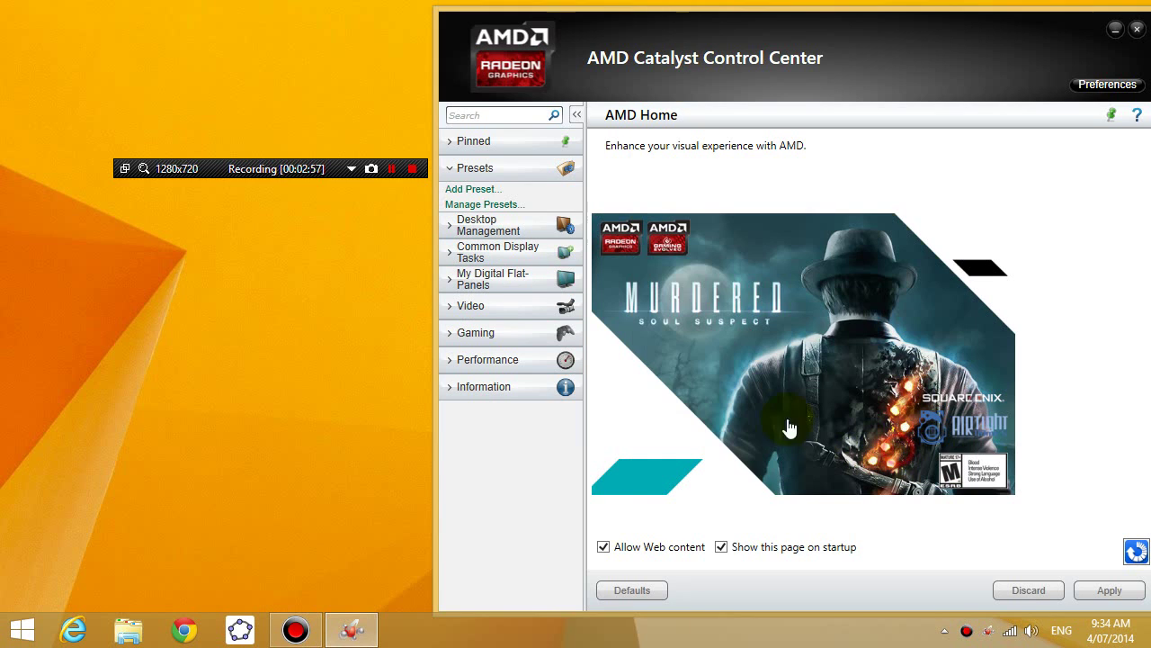
Set the desktop area to 1920 x 1080 in Desktop Properties, apply it and keep the changes.
click(473, 233)
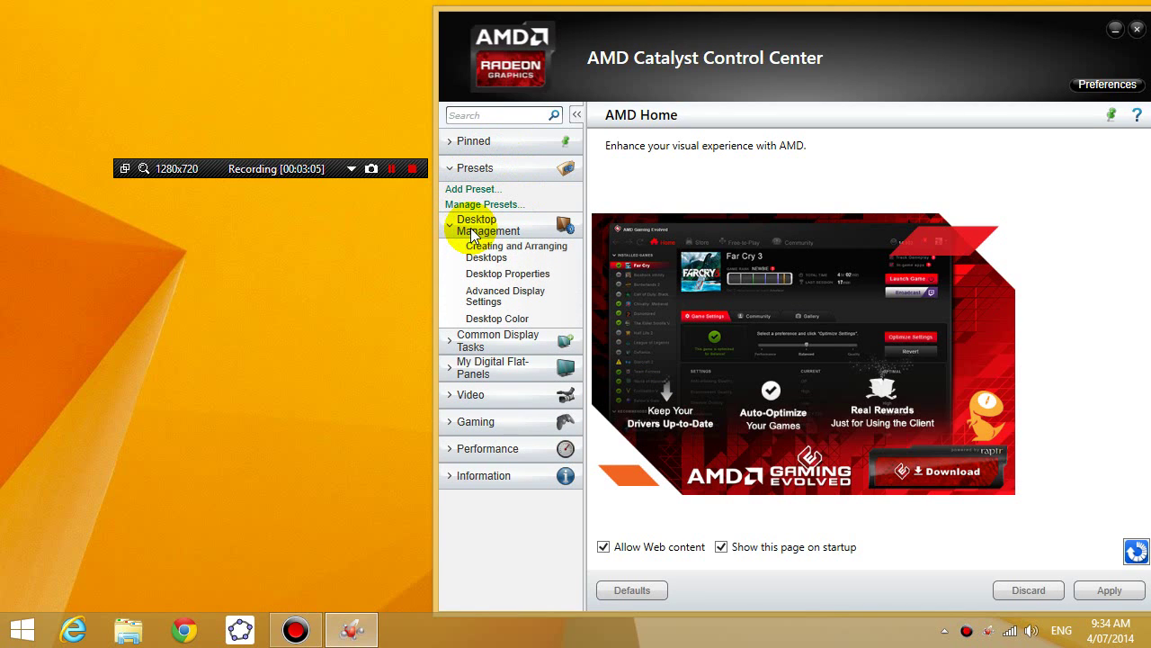
click(477, 275)
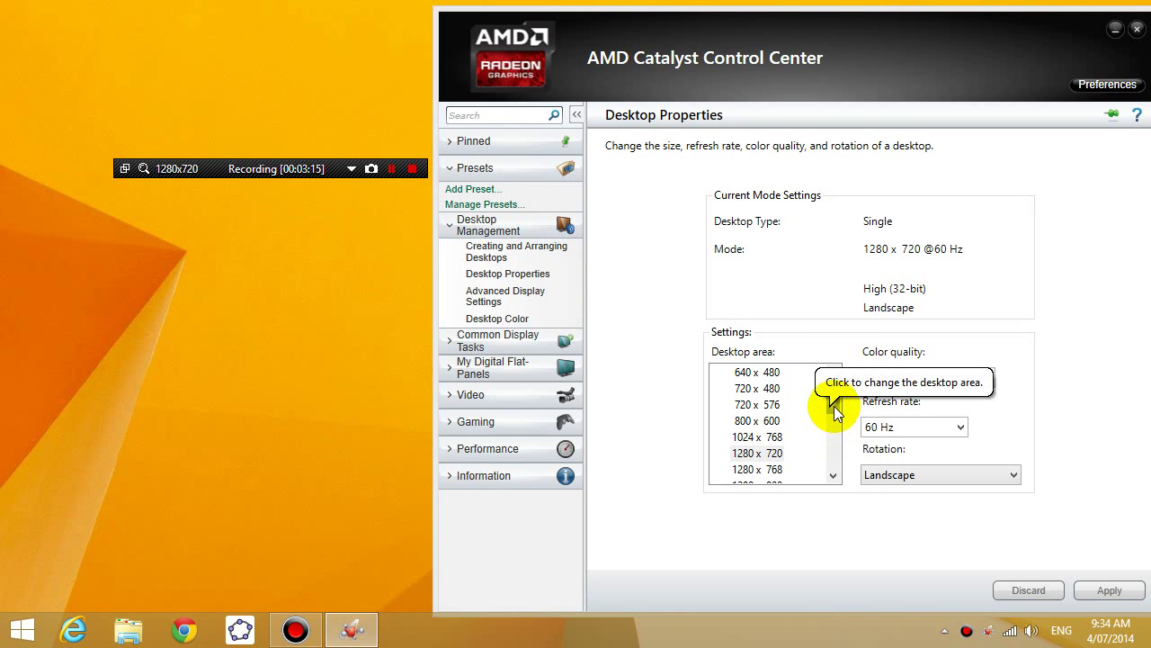
mouse_move(834, 449)
mouse_down()
mouse_move(837, 384)
mouse_move(837, 438)
mouse_up()
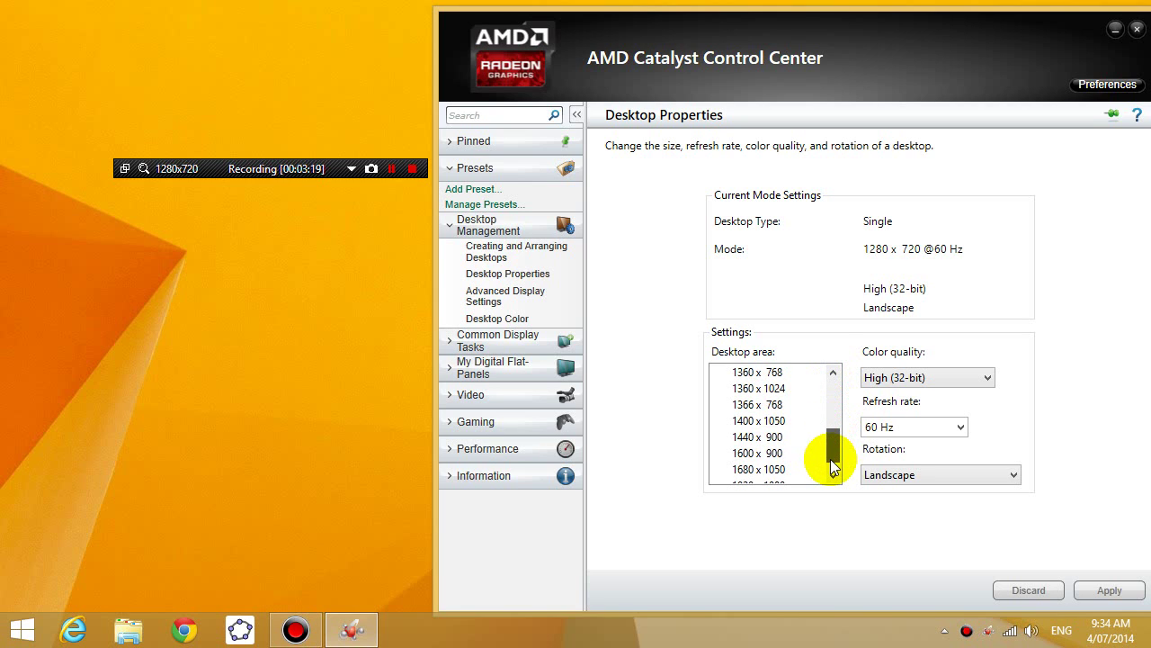
drag(832, 460, 831, 471)
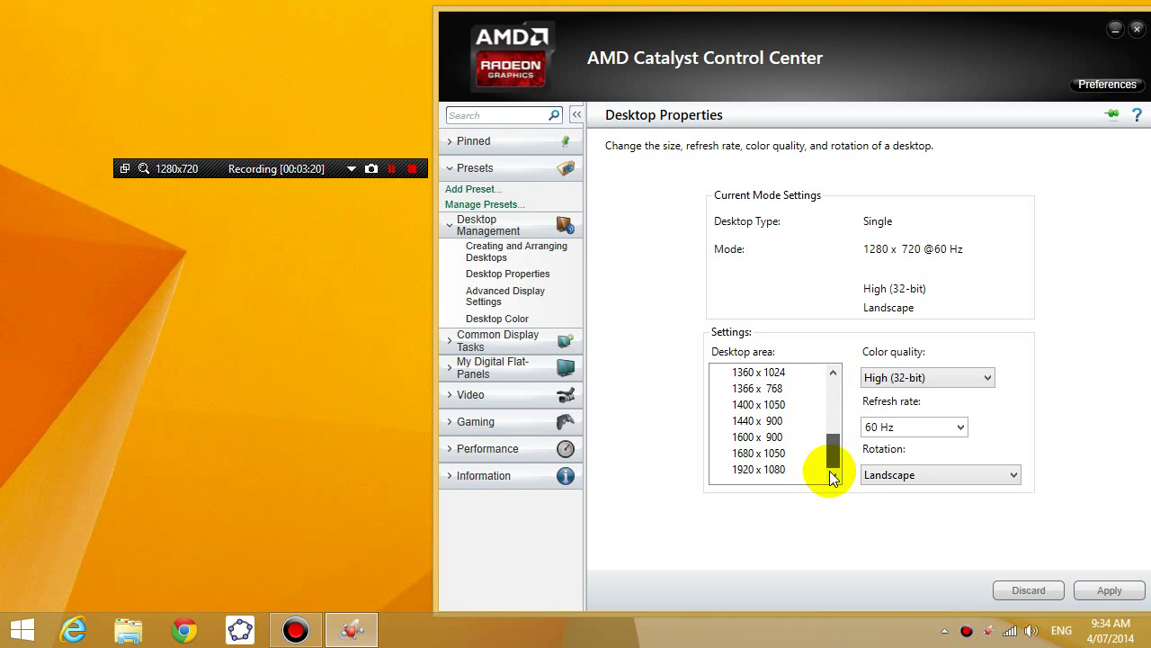
click(760, 470)
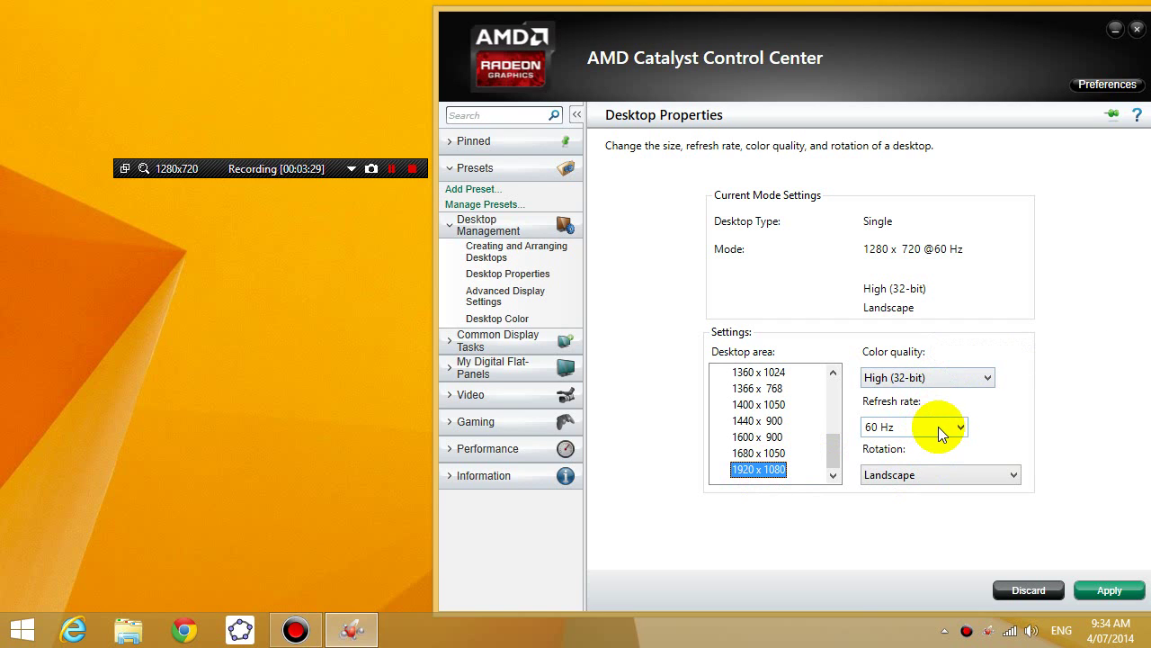
click(1095, 586)
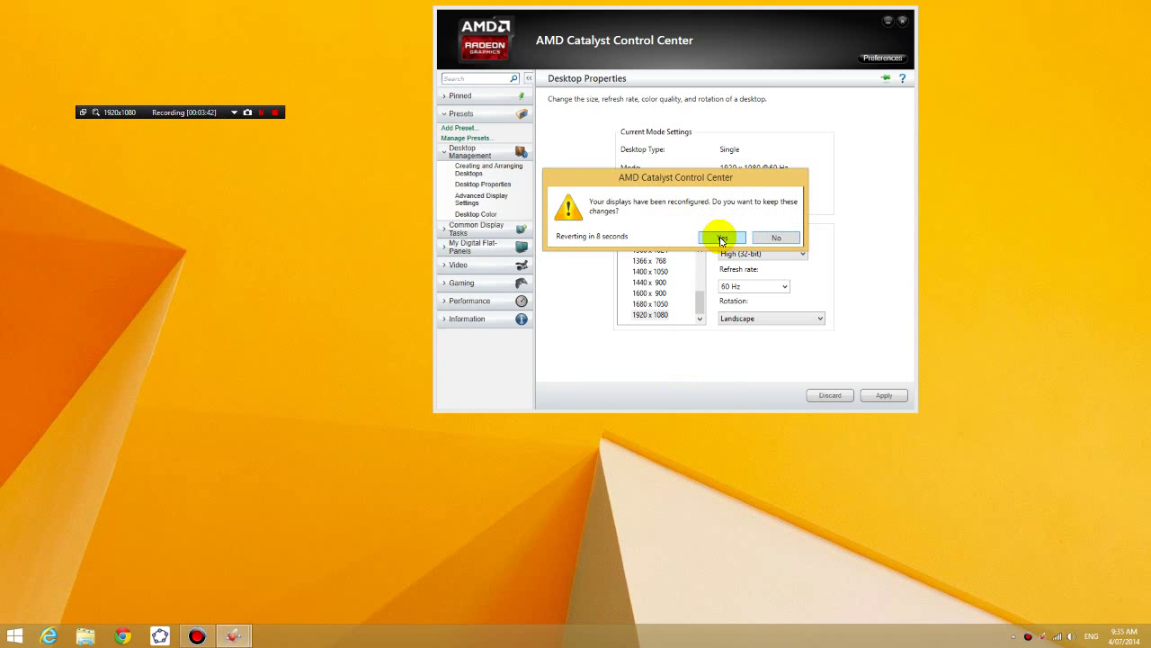
click(721, 240)
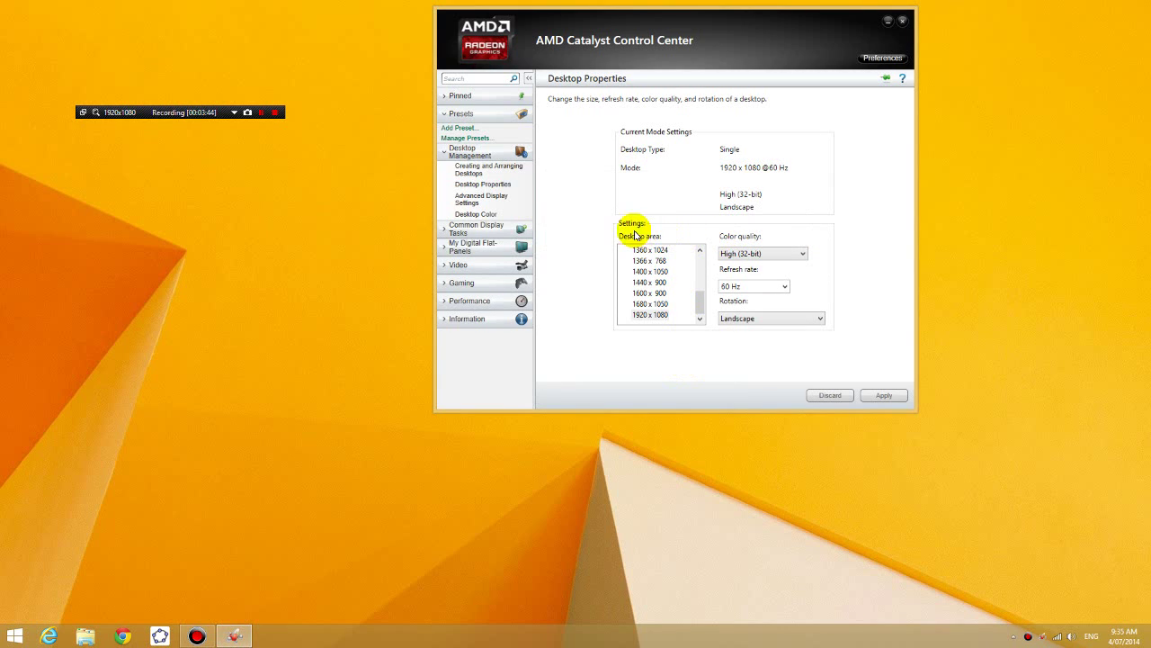
Start a new preset for the current display settings and name it "1920 desktop".
click(460, 128)
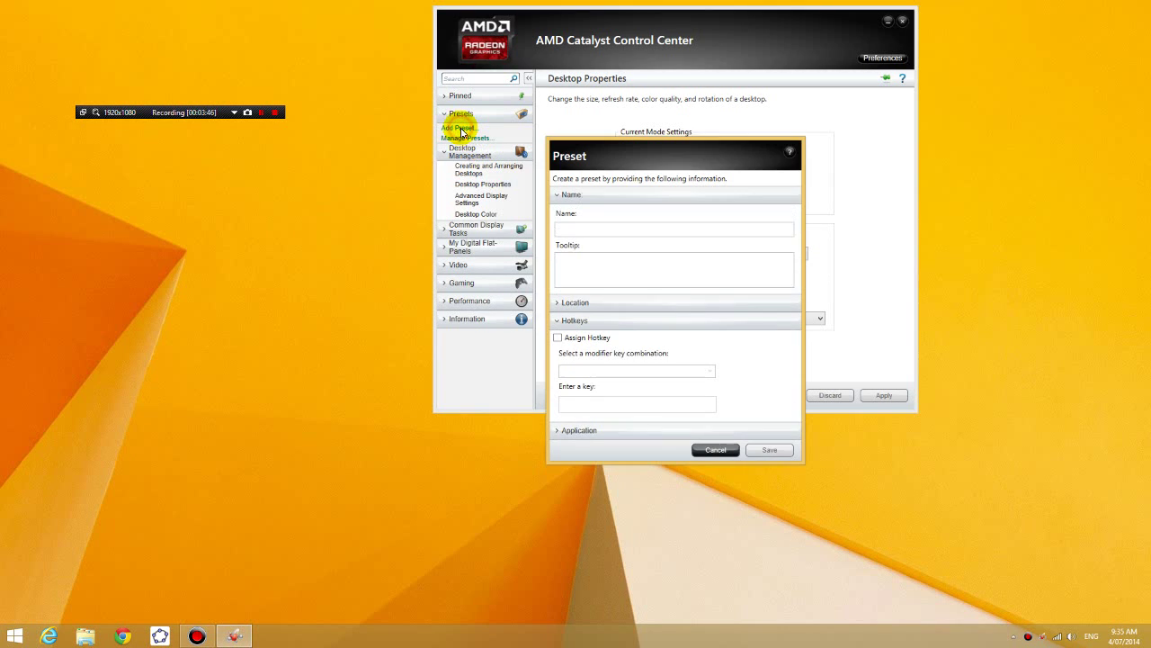
click(586, 228)
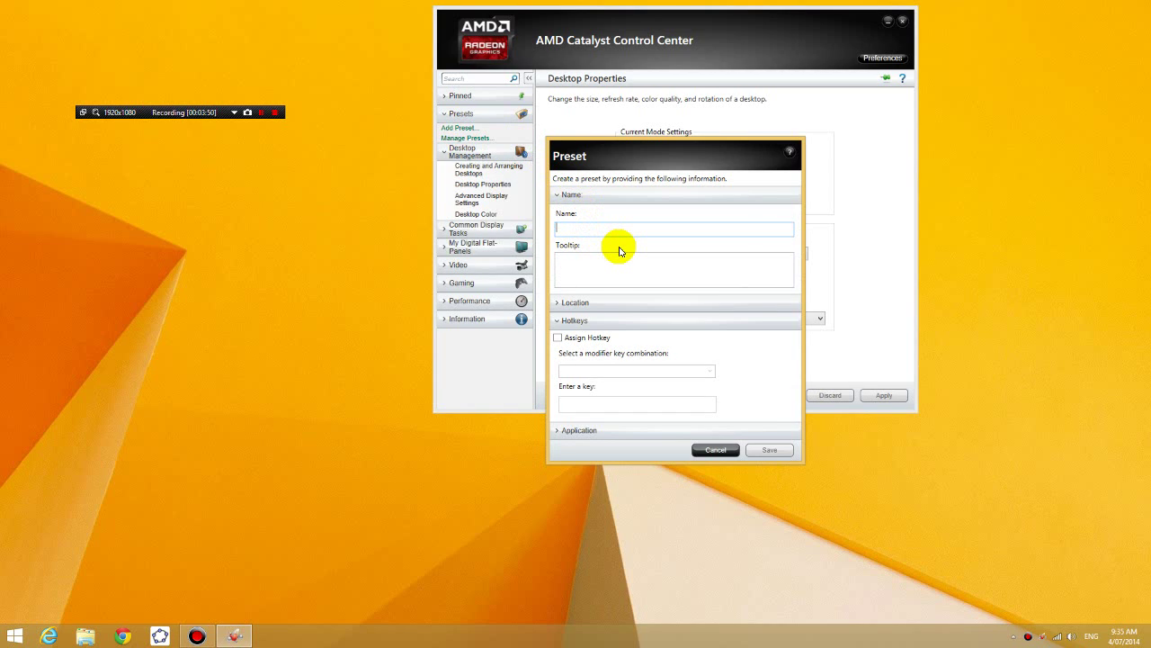
text(19)
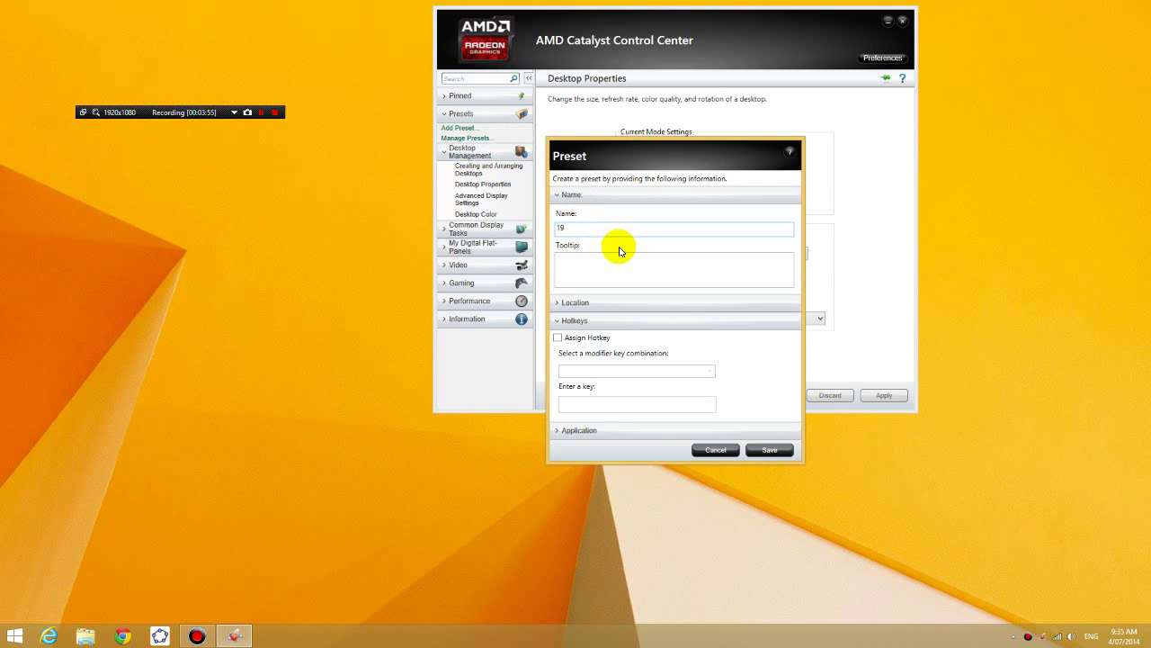
text(20 desktop)
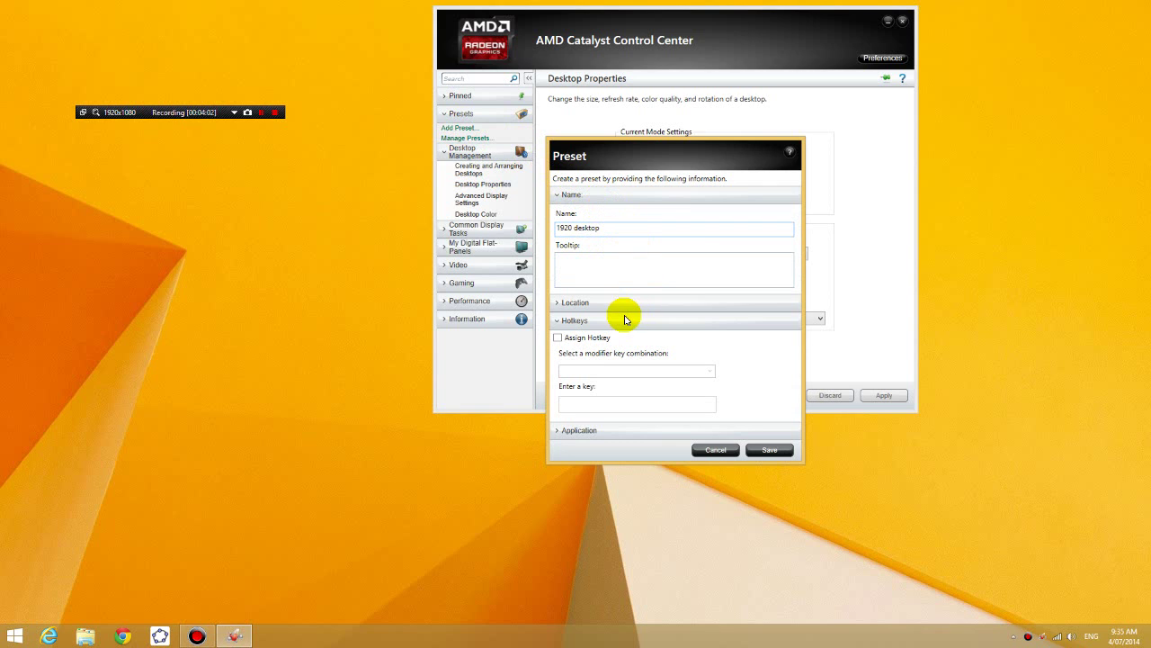
Save the "1920 desktop" preset and set the desktop area to 1280 x 720, applying and keeping the changes.
click(770, 450)
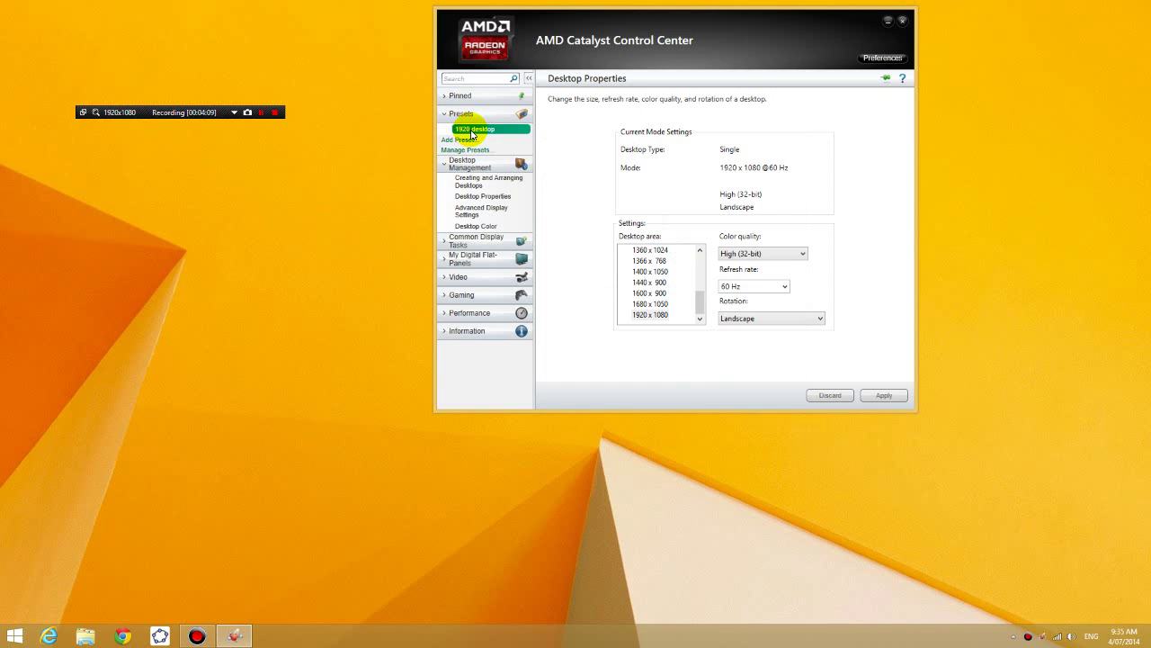
scroll(701, 286, up, 2)
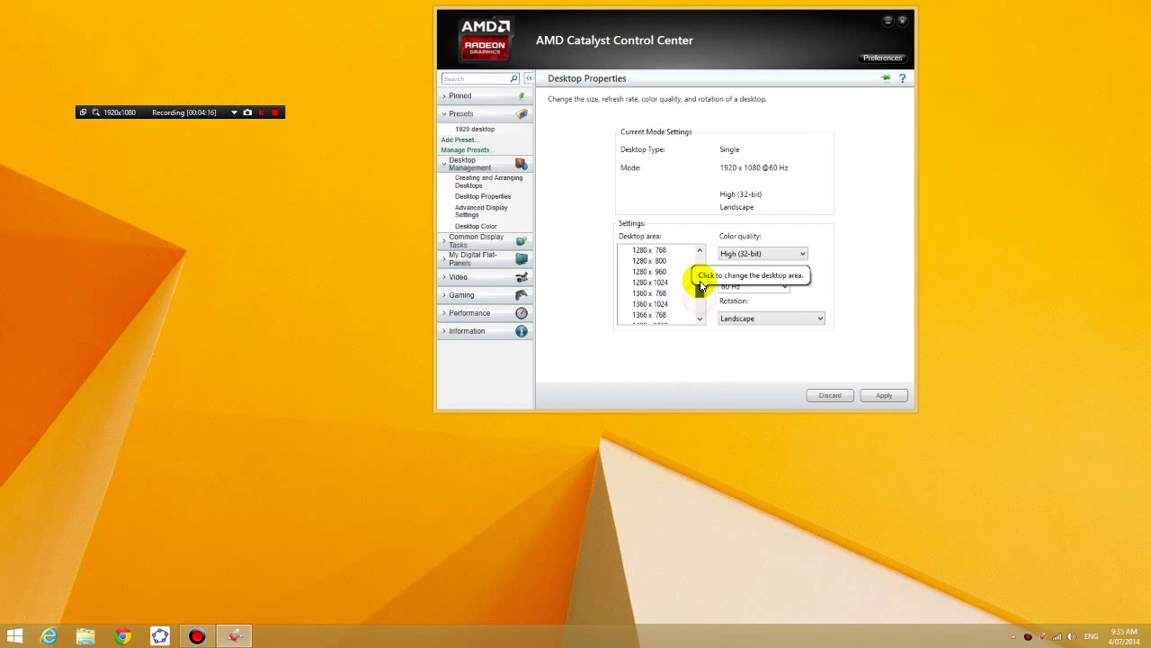
drag(701, 286, 701, 281)
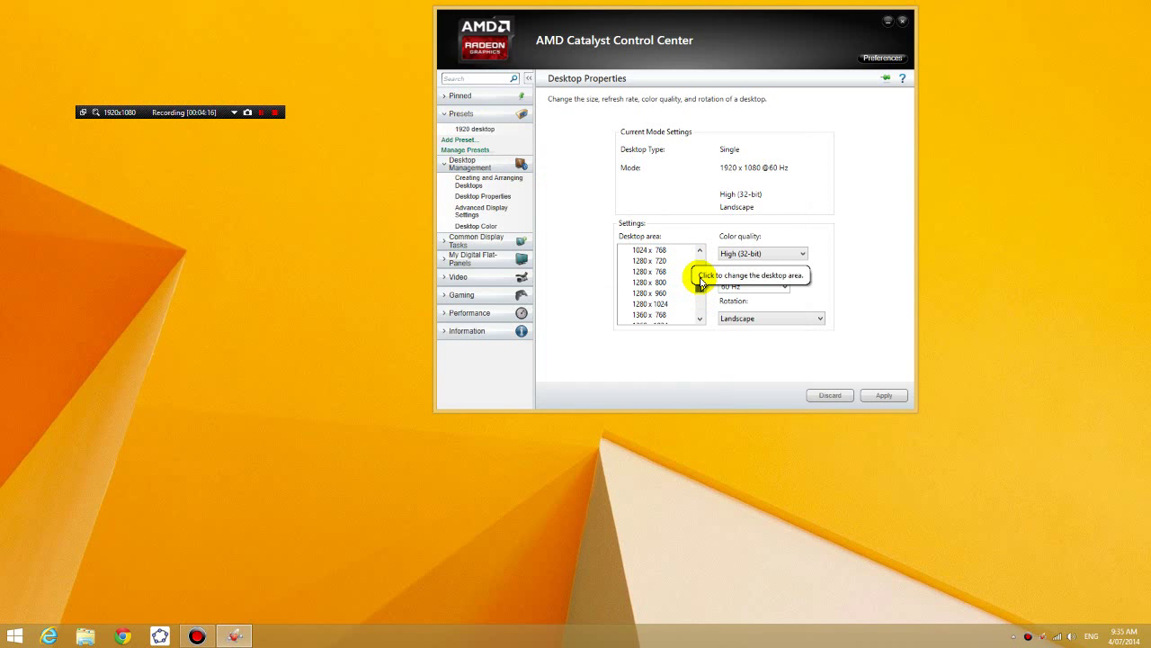
click(641, 262)
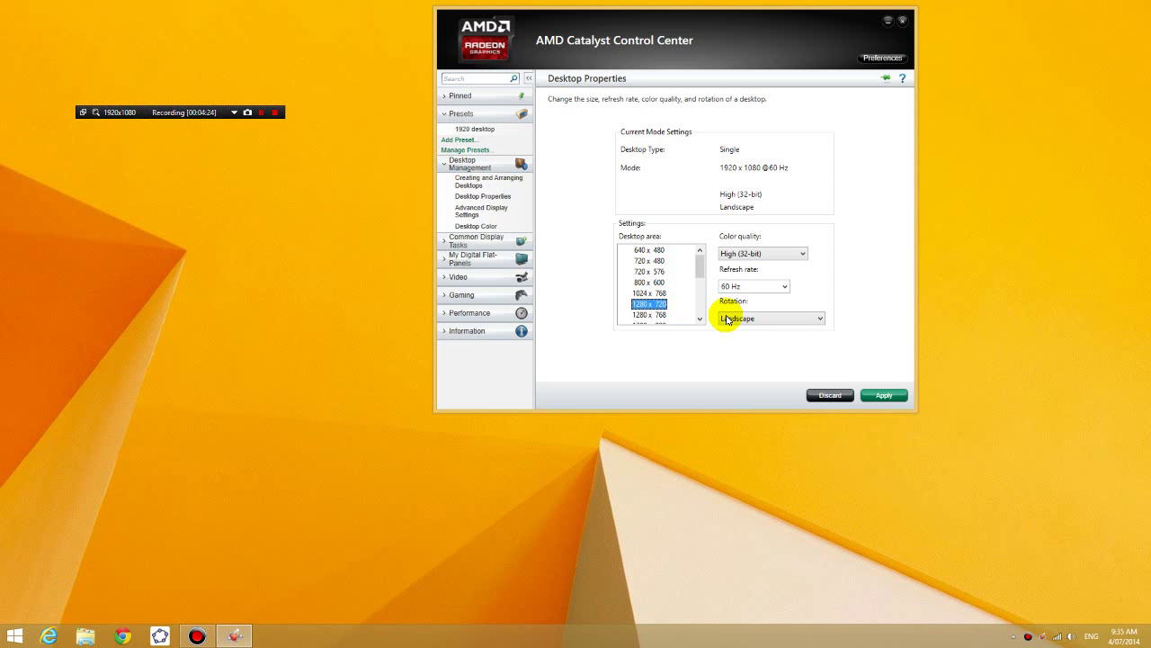
click(884, 397)
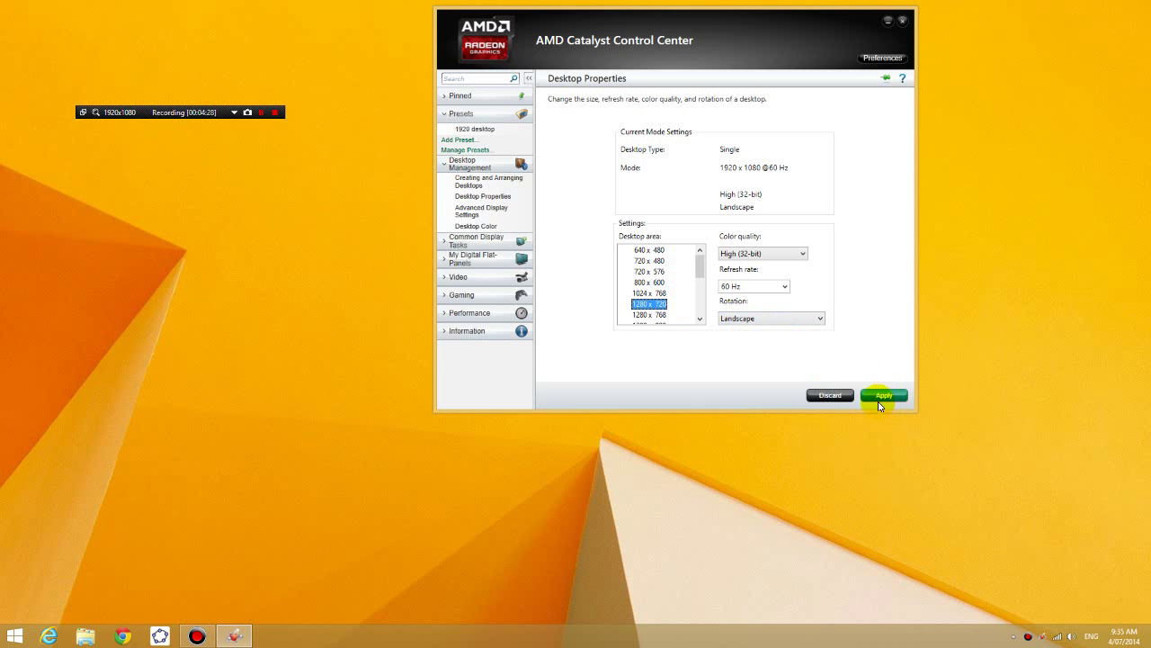
click(882, 397)
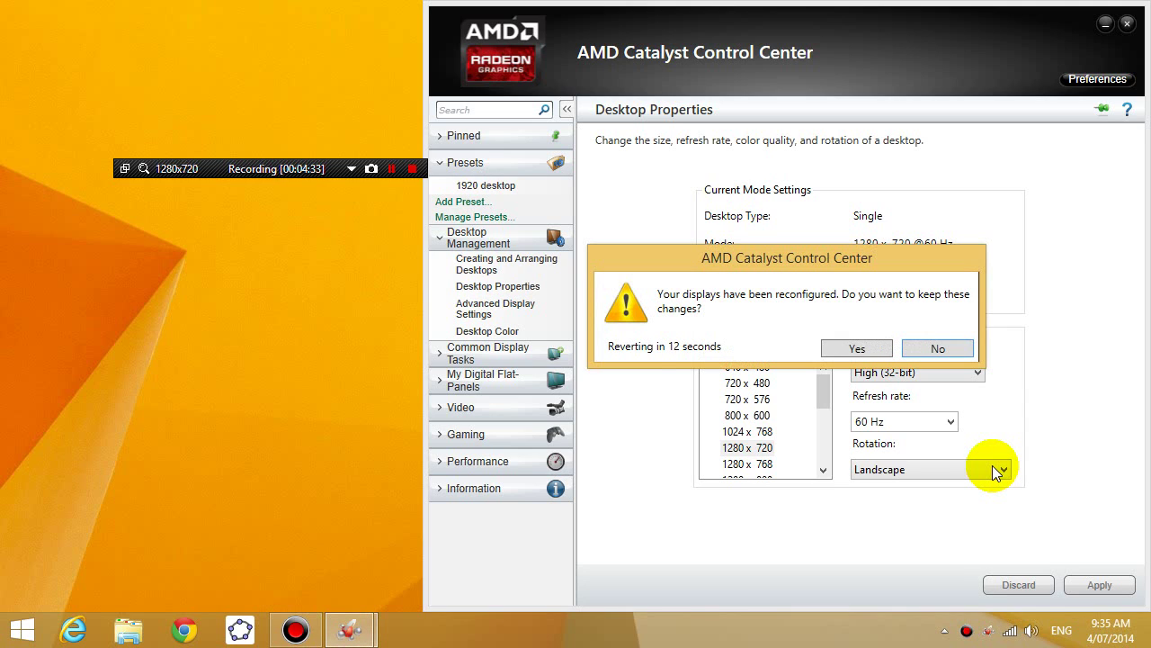
click(853, 351)
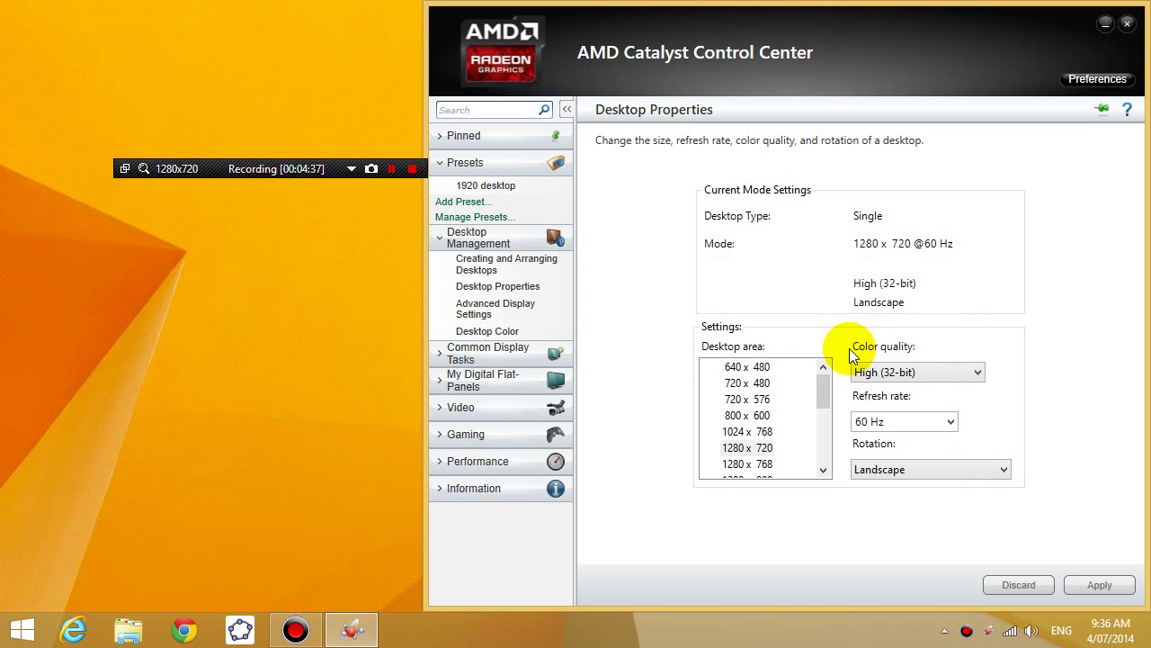
Add a preset named "1280 desktop" for the current display settings, save it and close AMD Catalyst Control Center.
click(457, 203)
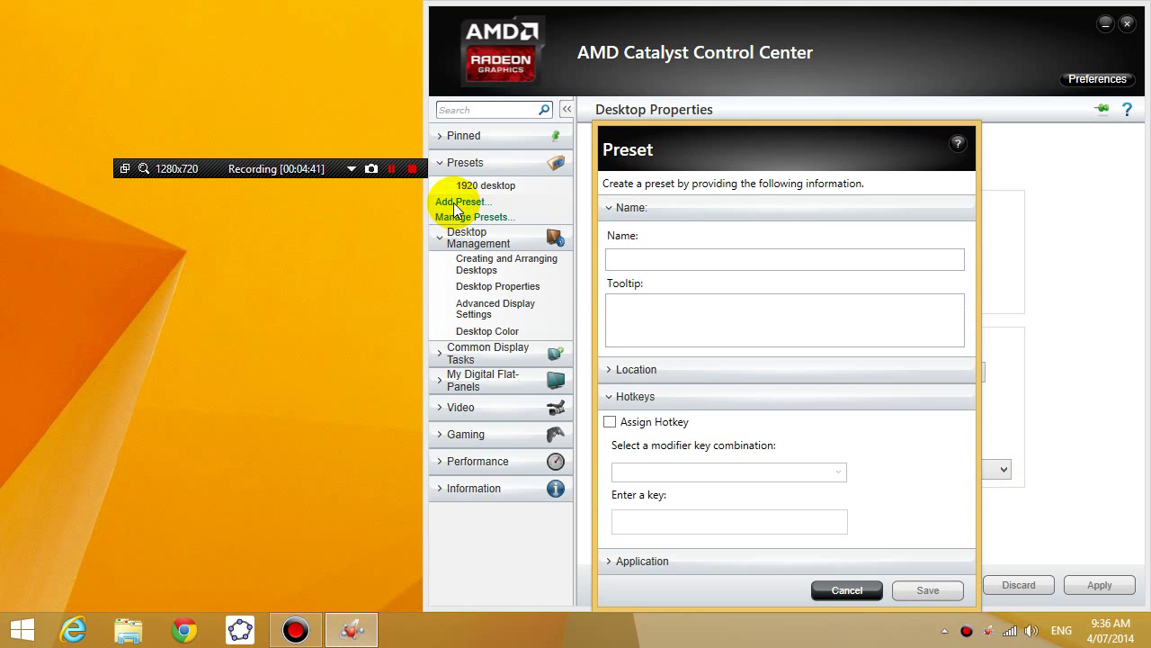
click(689, 258)
text(12)
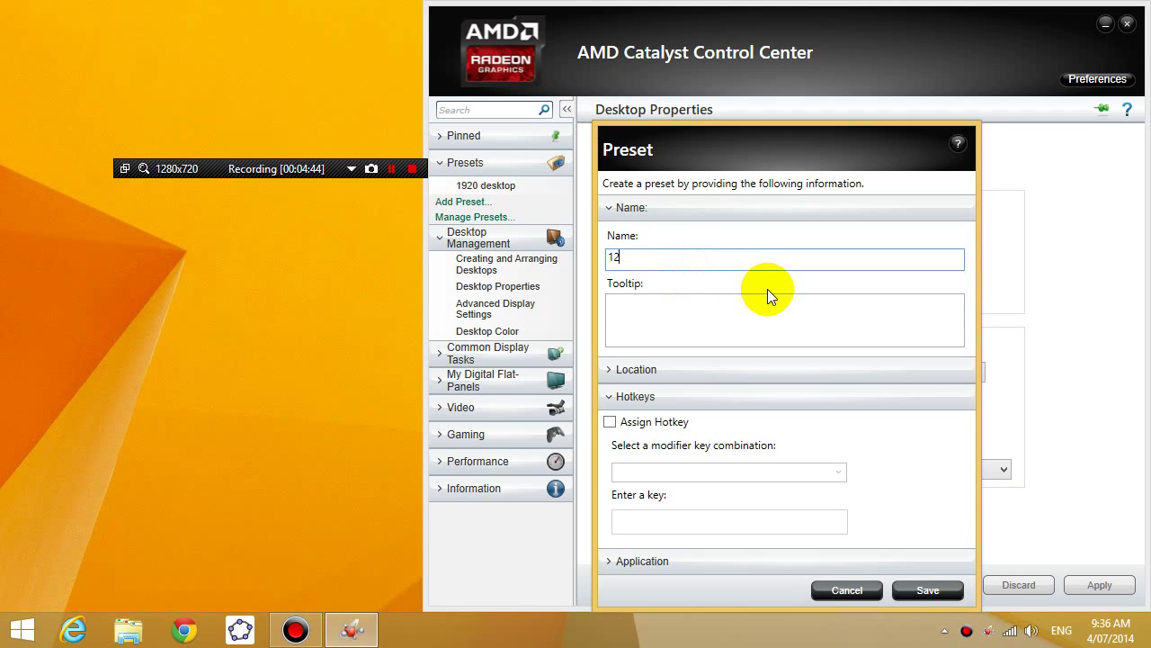
text(80 desktop)
click(932, 587)
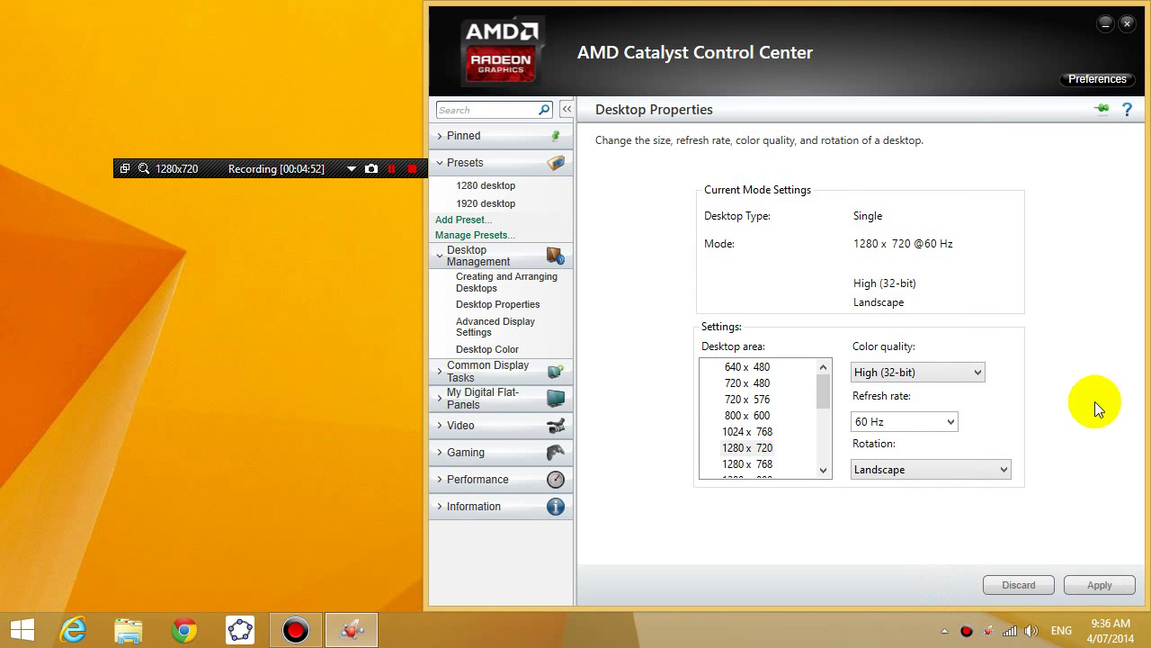
click(1130, 29)
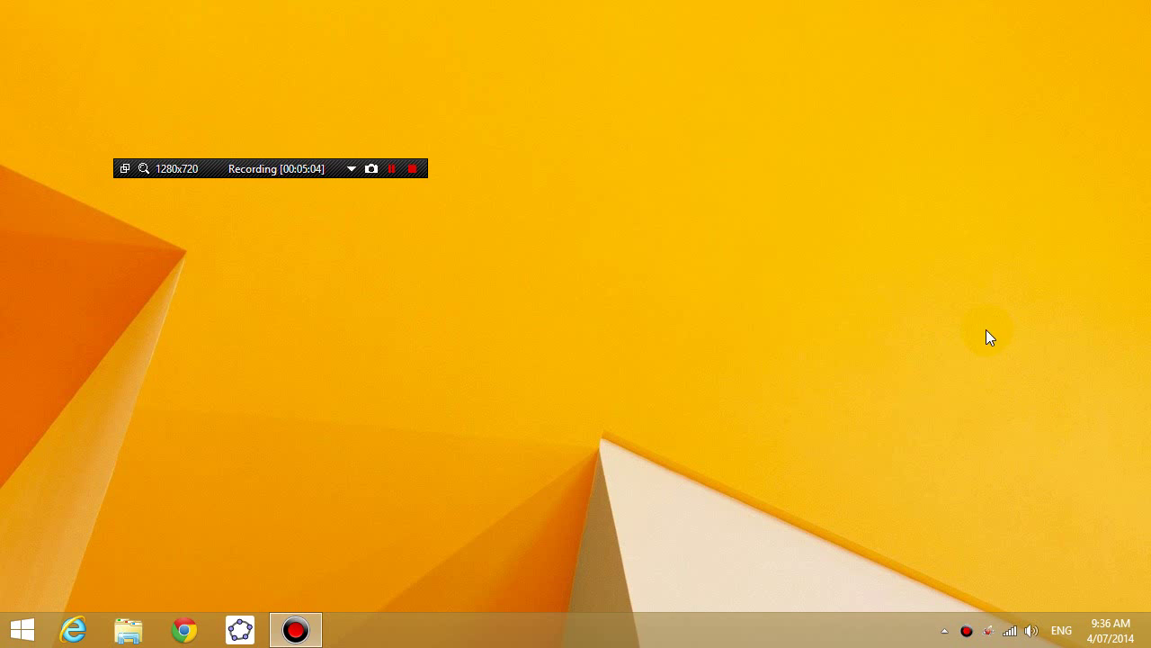
Switch the desktop to 1920 x 1080 by invoking the "1920 desktop" preset from the Catalyst system tray icon.
right_click(992, 636)
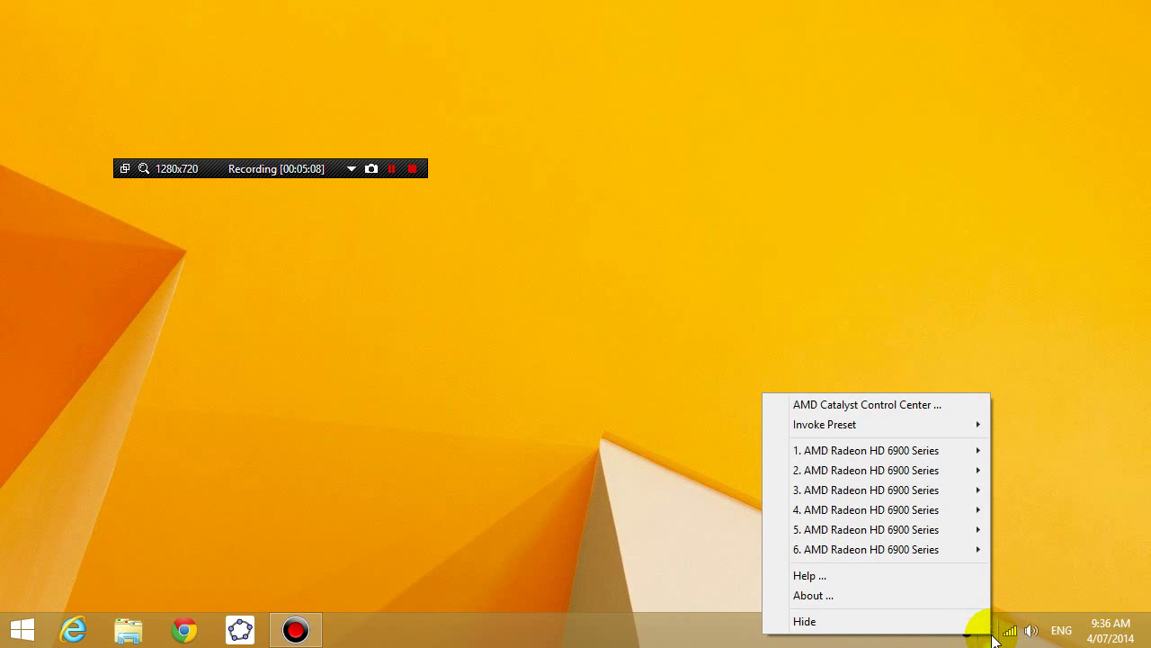
mouse_move(929, 428)
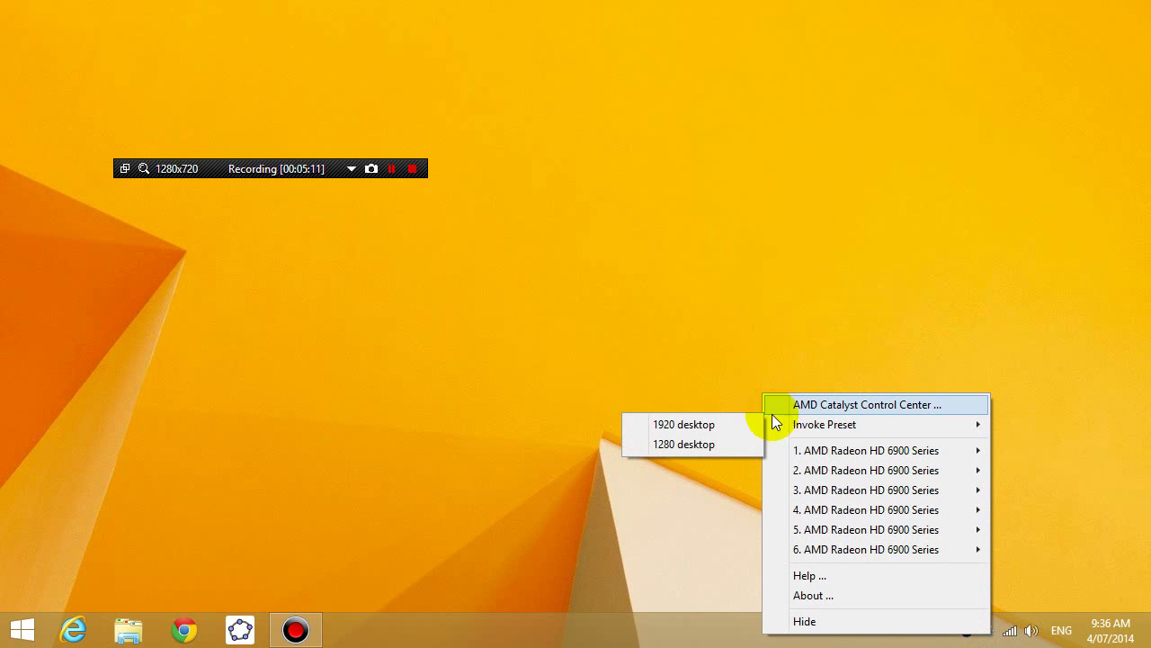
mouse_move(775, 427)
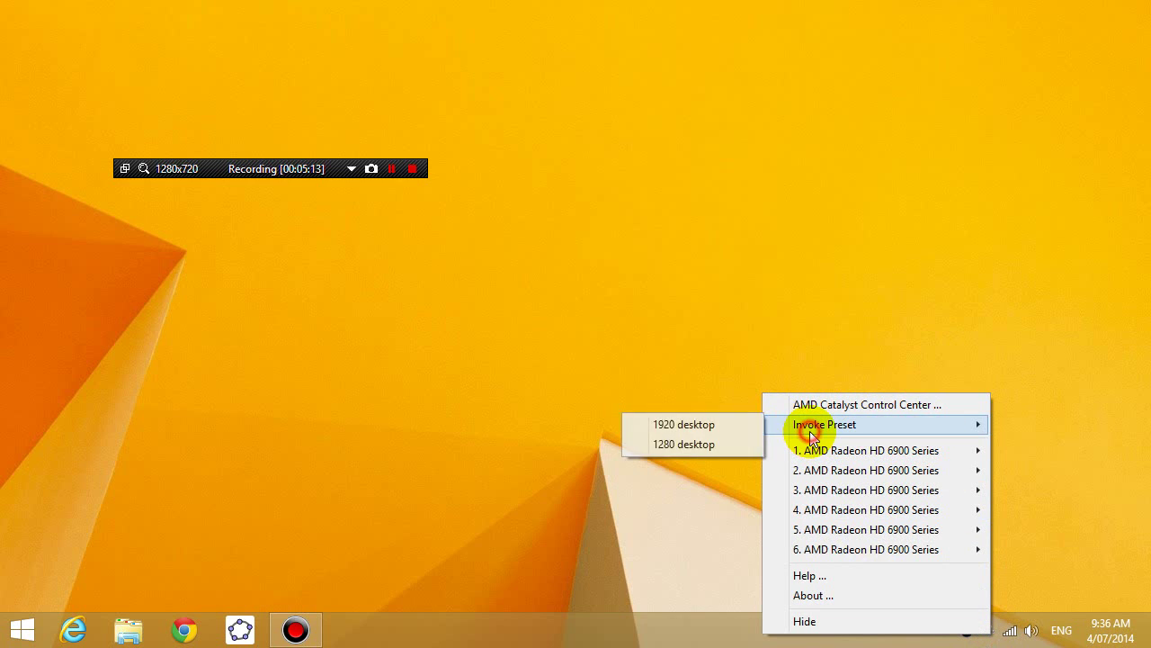
click(693, 424)
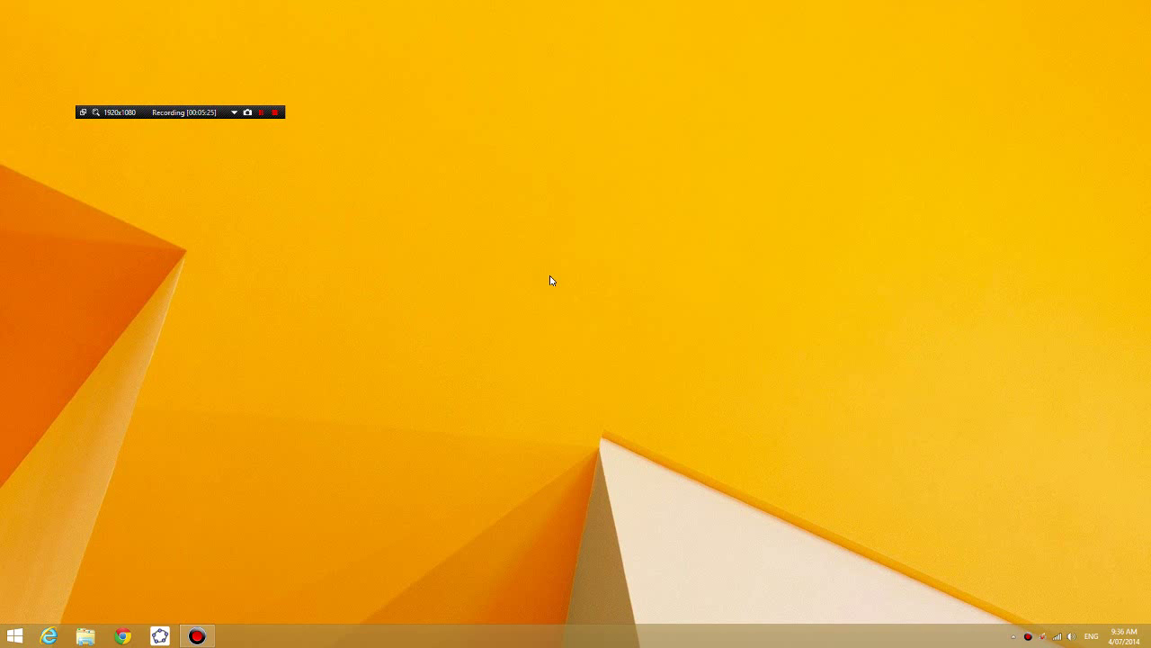
Switch the desktop back to 1280 x 720 by invoking the "1280 desktop" preset from the Catalyst system tray icon.
right_click(1044, 638)
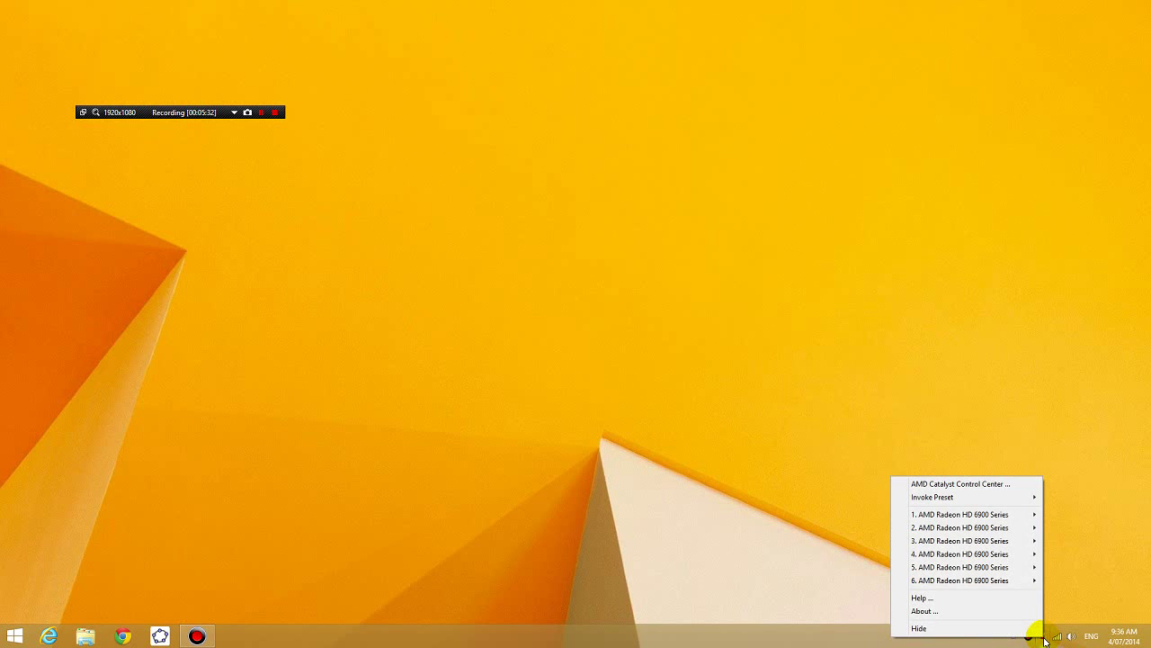
mouse_move(989, 497)
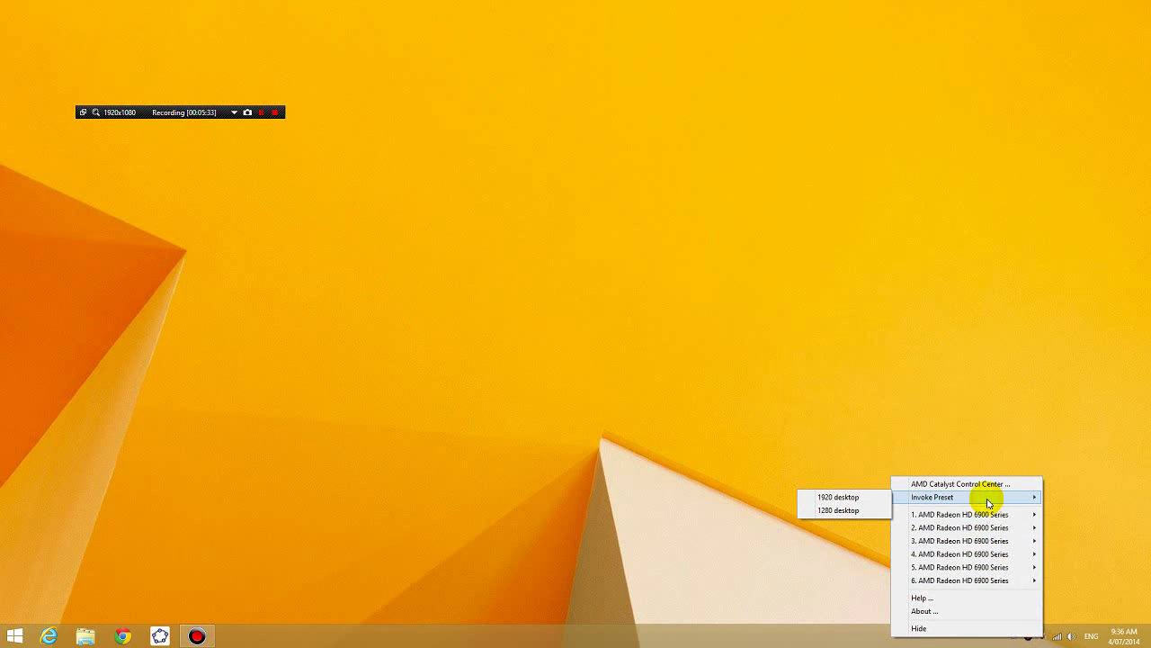
click(850, 510)
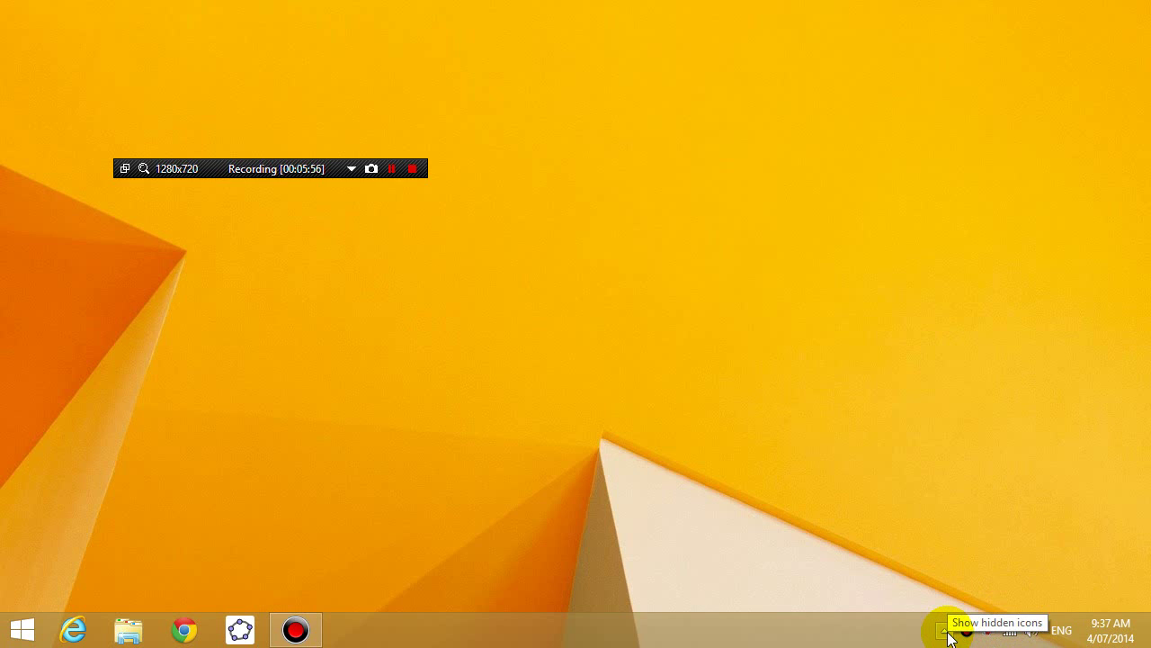
Customize the notification area so Catalyst Control Center: Host application uses "Show icon and notifications", and confirm the settings.
click(945, 631)
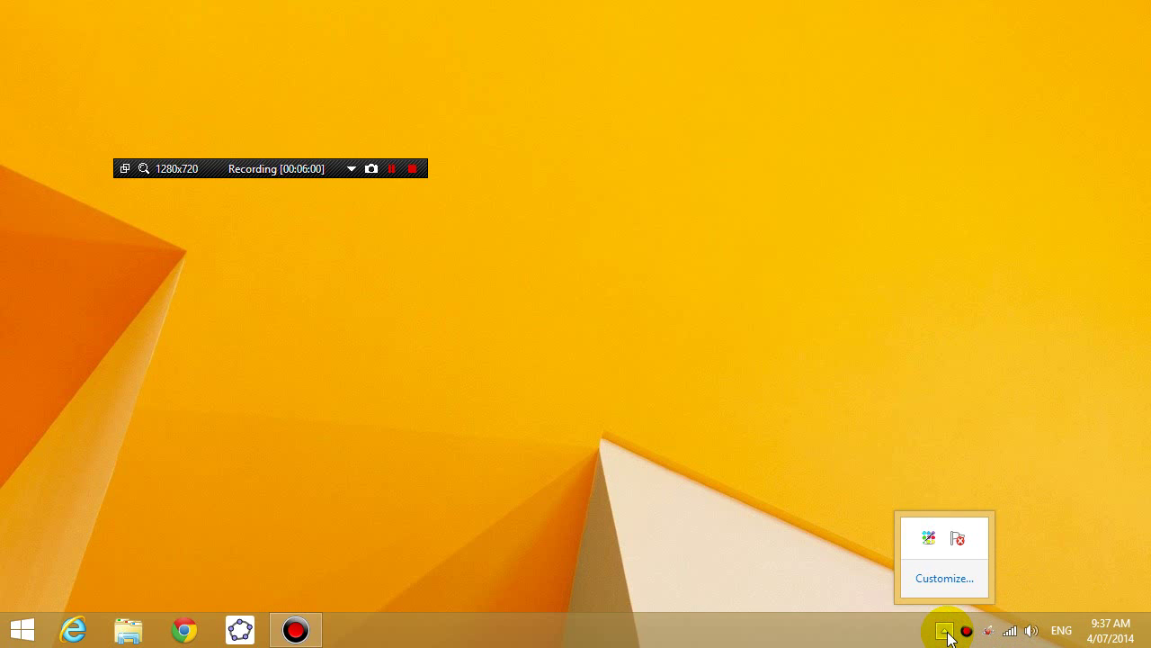
click(943, 579)
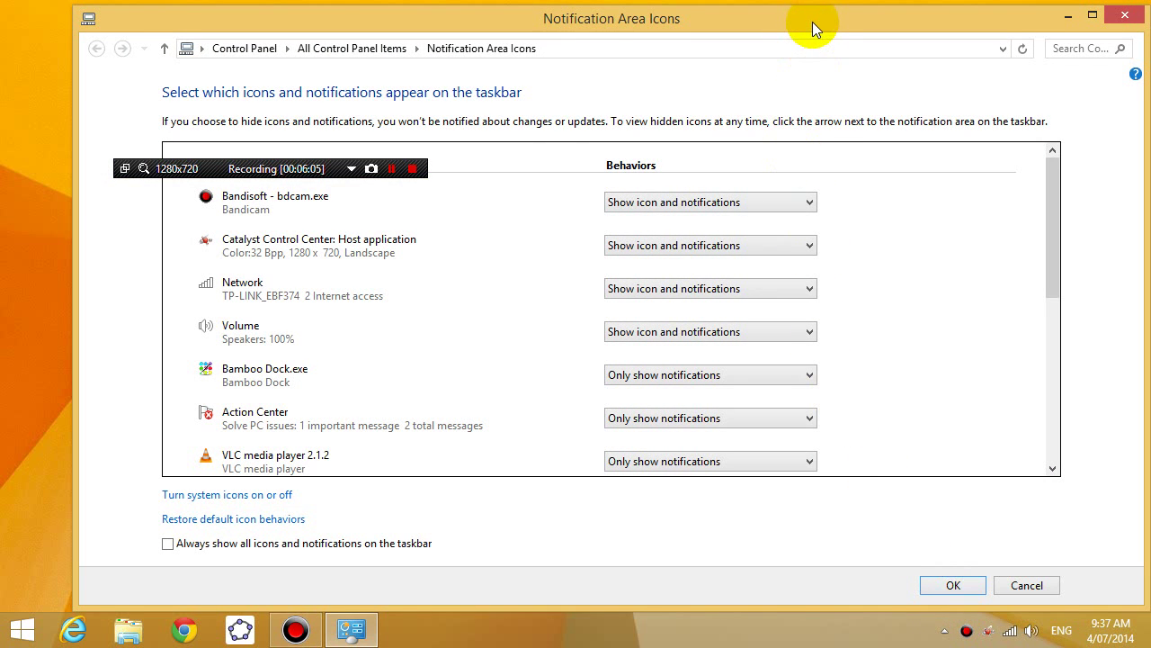
drag(813, 21, 802, 53)
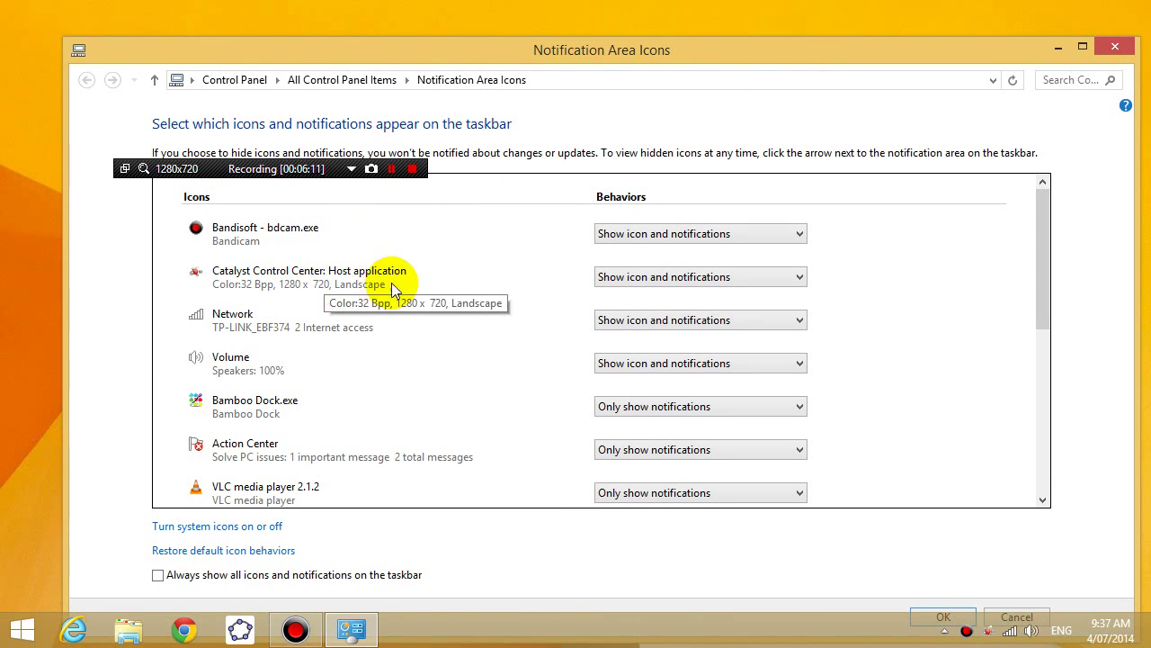
click(627, 279)
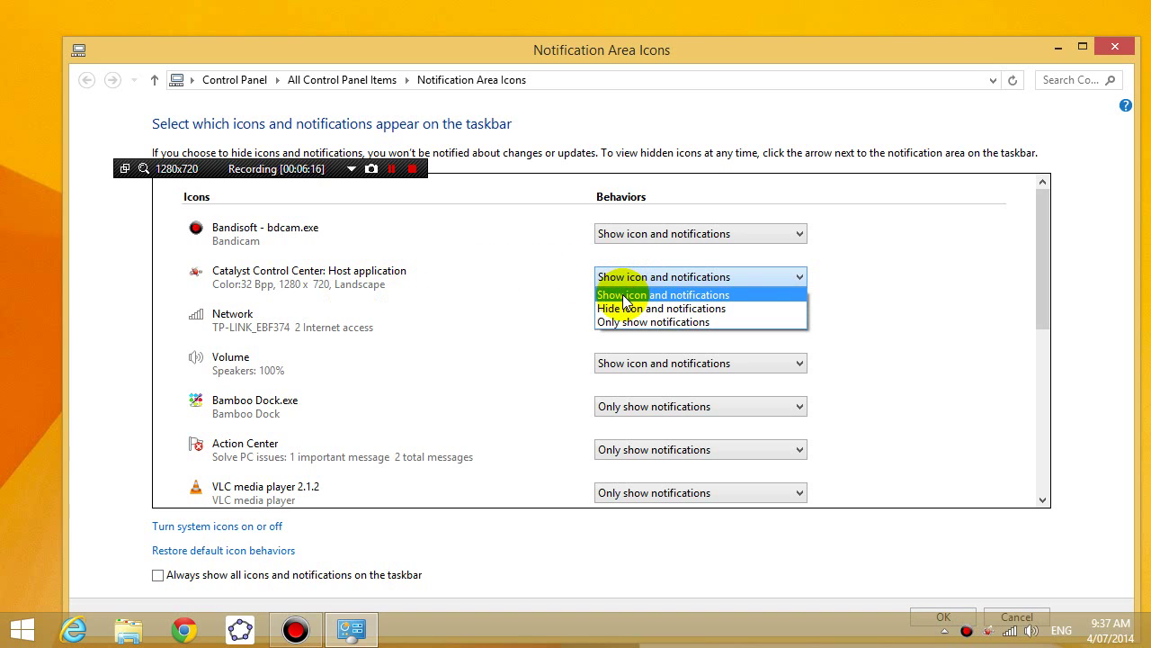
click(623, 297)
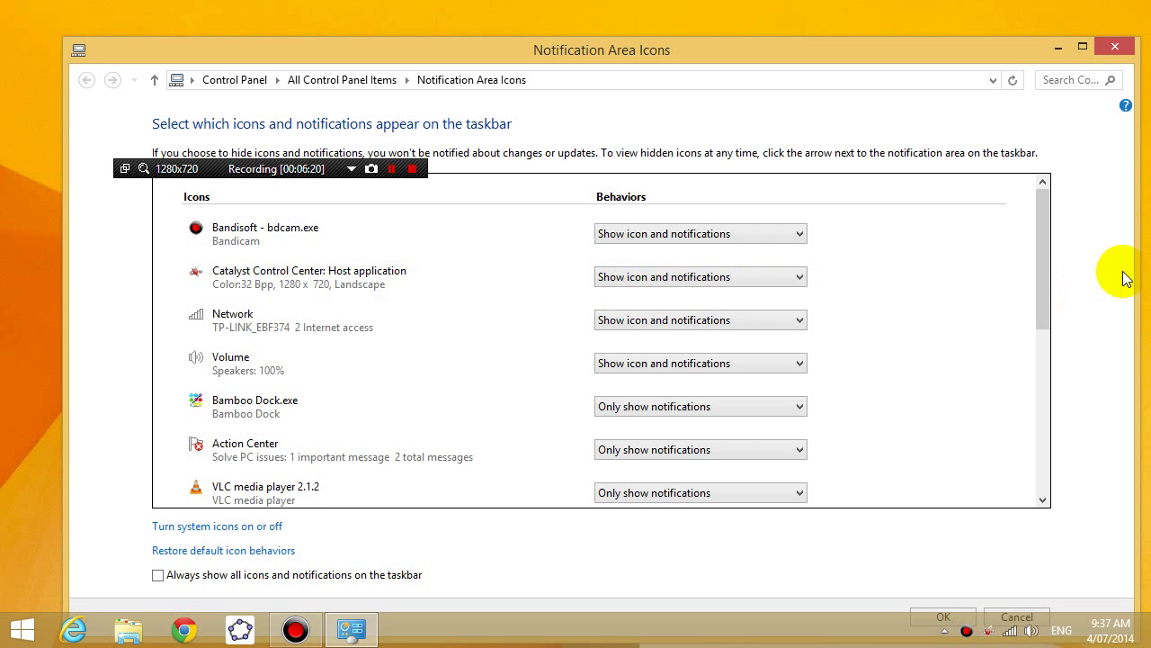
drag(993, 51, 974, 15)
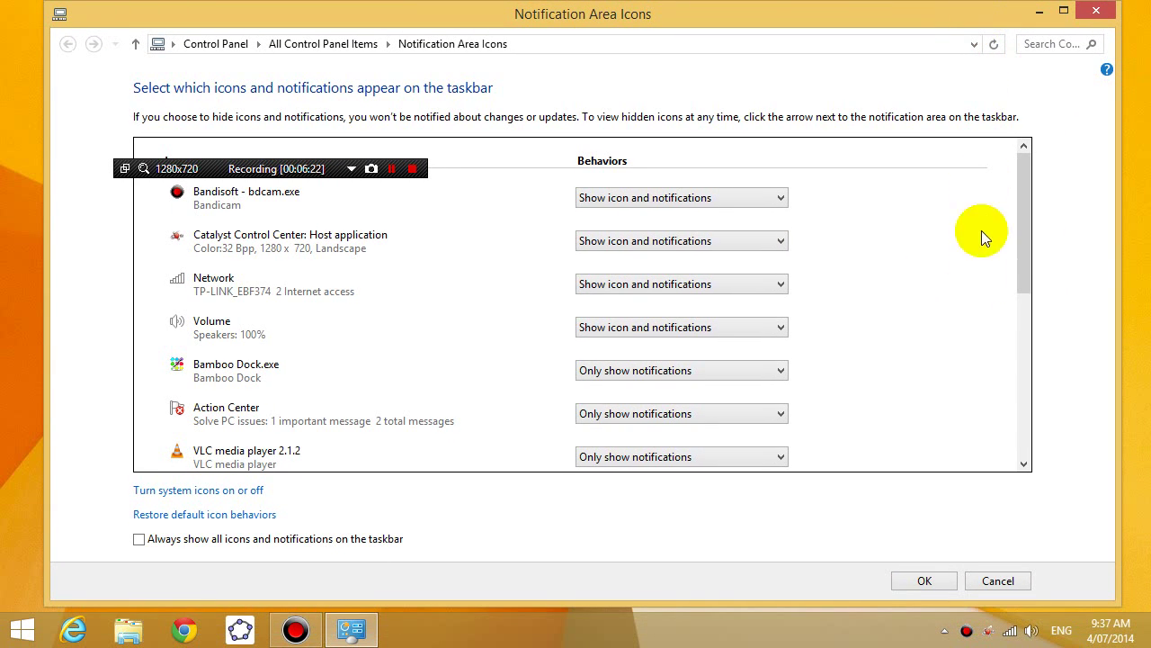
click(931, 578)
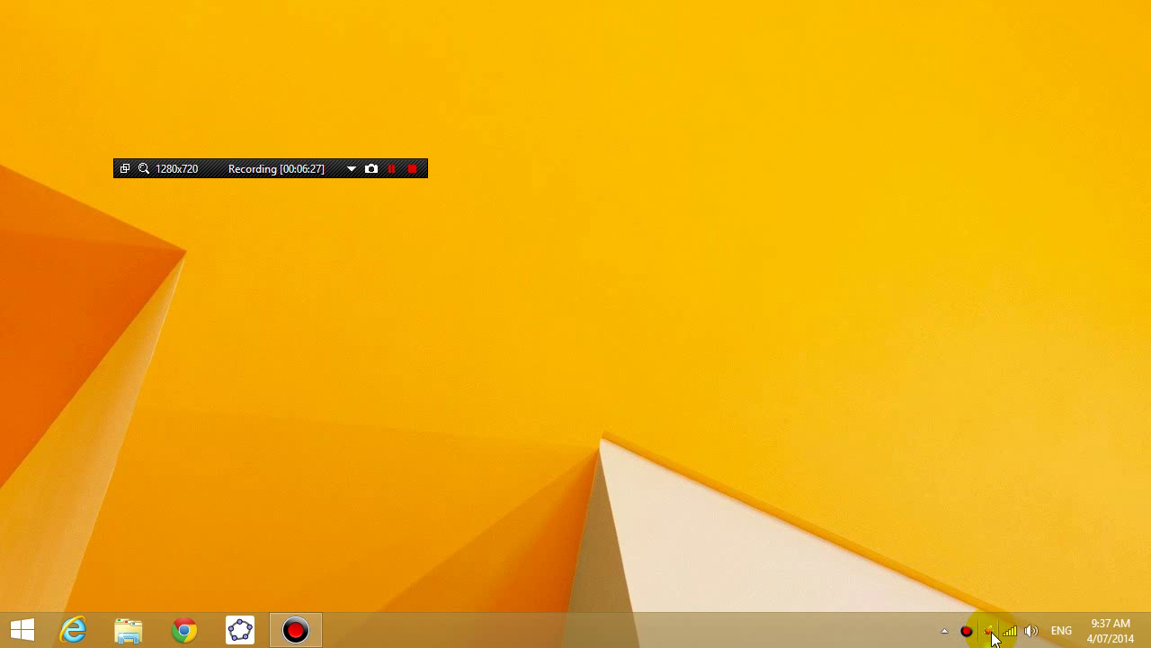
Reopen AMD Catalyst Control Center, check the Enable System Tray Menu option in its preferences and close the window.
double_click(991, 633)
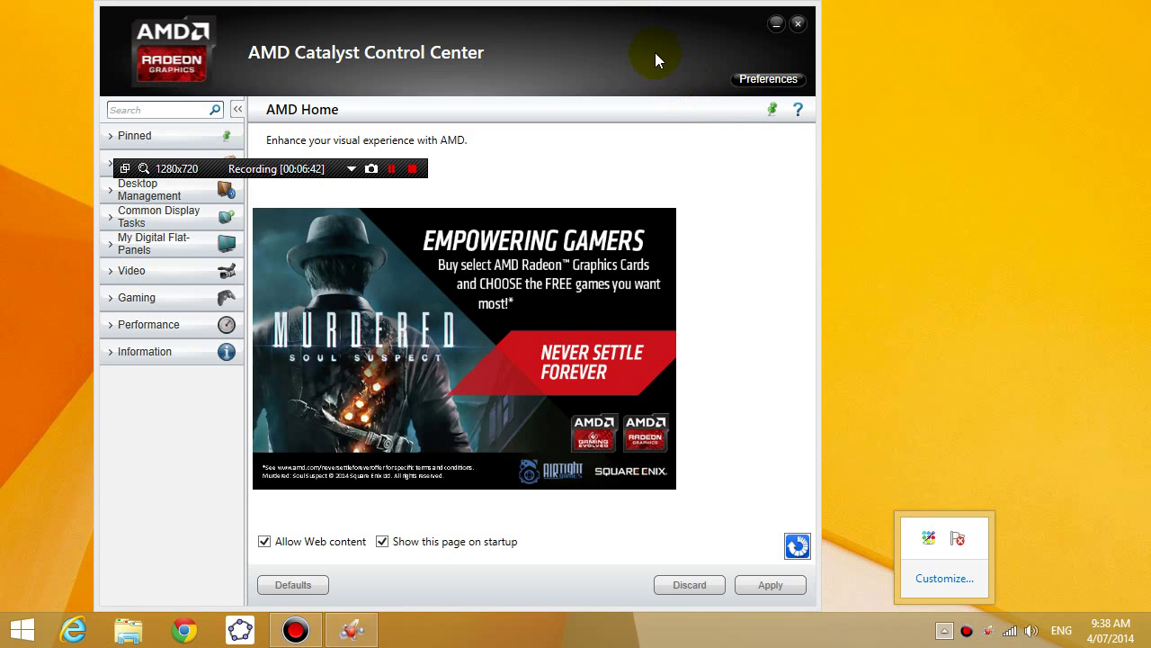
drag(644, 32, 949, 35)
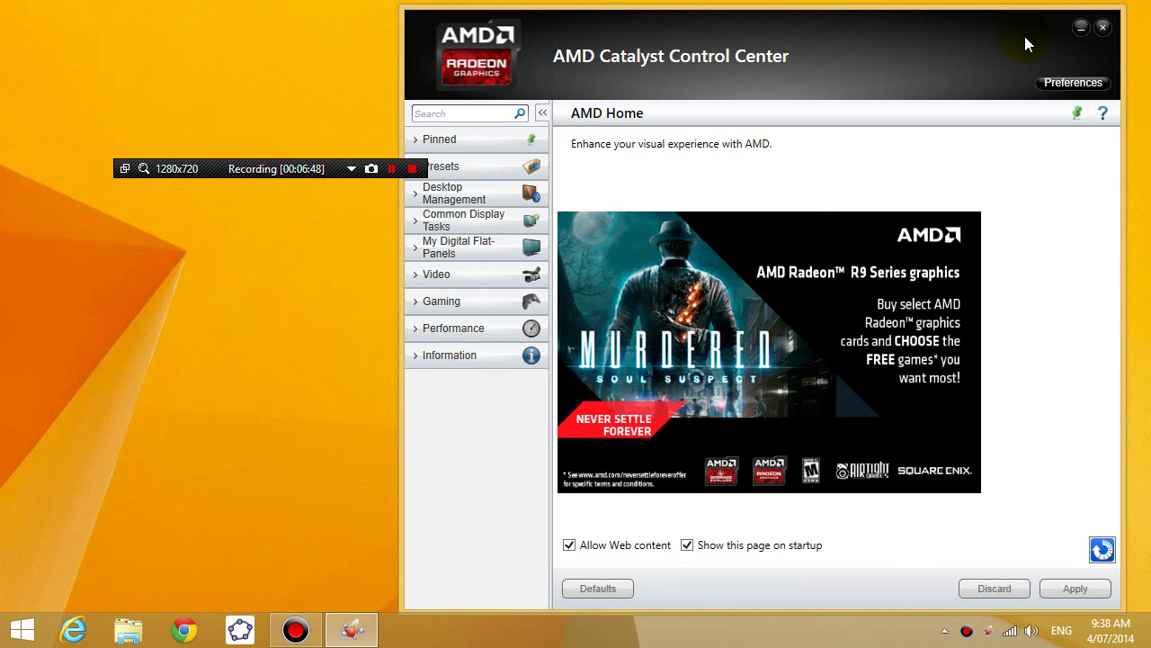
click(1061, 85)
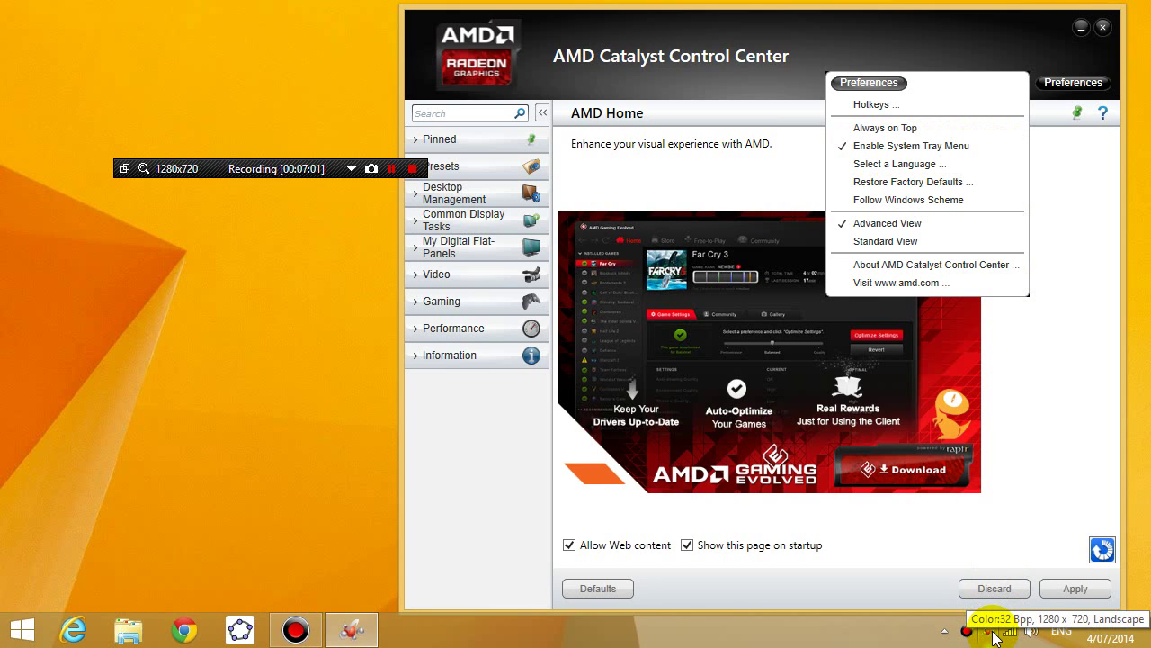
click(1080, 233)
click(1103, 28)
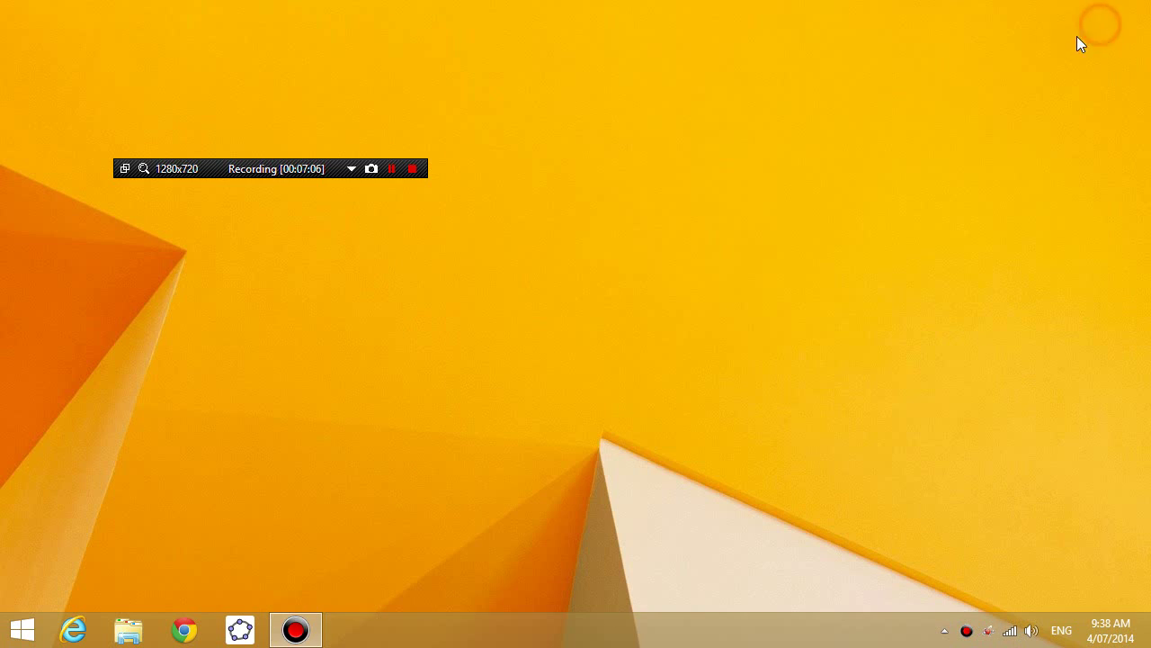